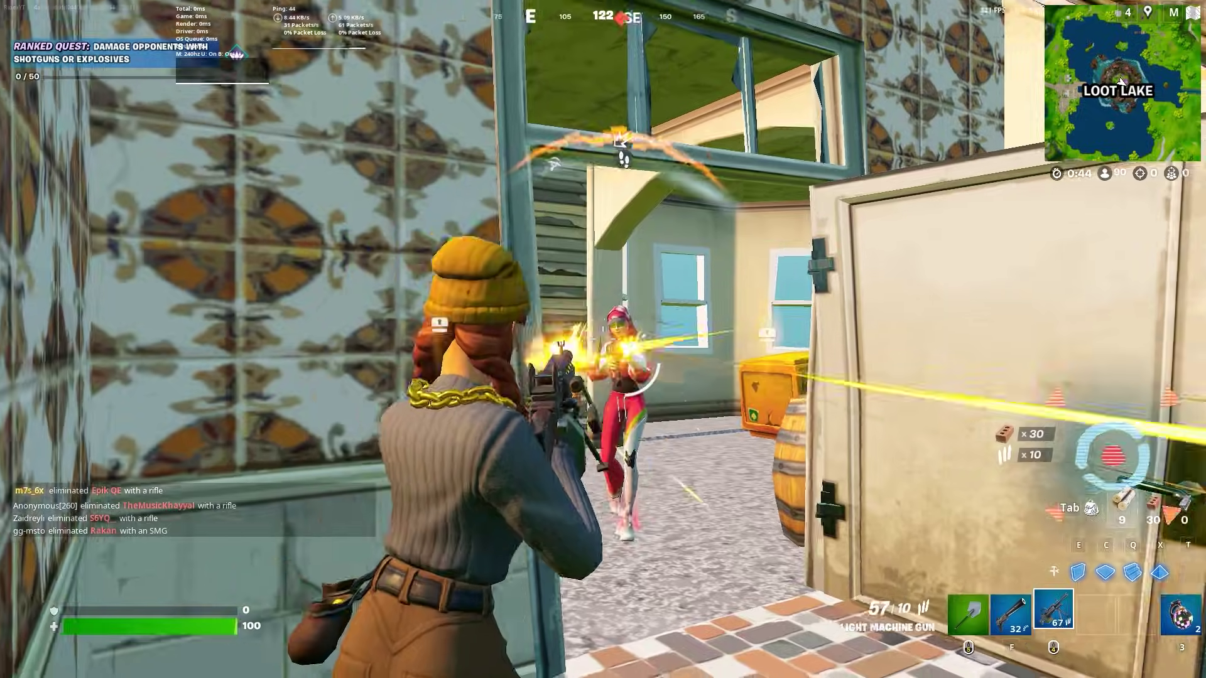
{"action": "left_click", "coordinate": [603, 339]}
{"action": "key", "text": "ctrl"}
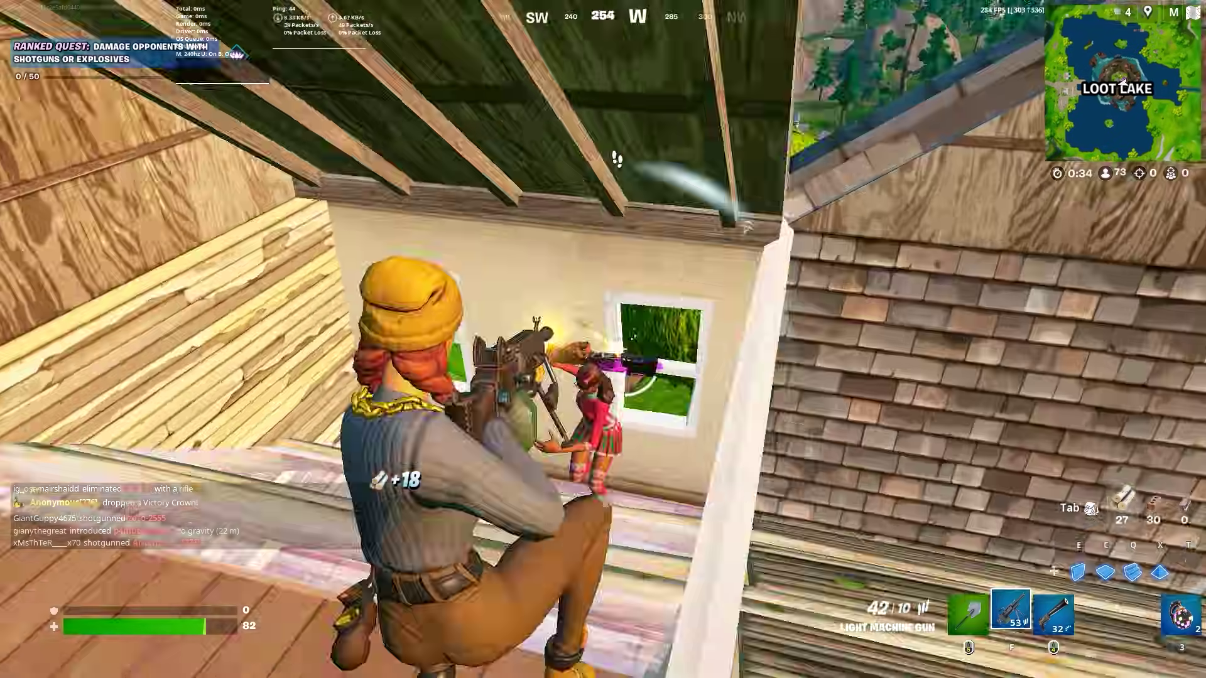
{"action": "left_click", "coordinate": [603, 339]}
{"action": "left_click", "coordinate": [603, 339]}
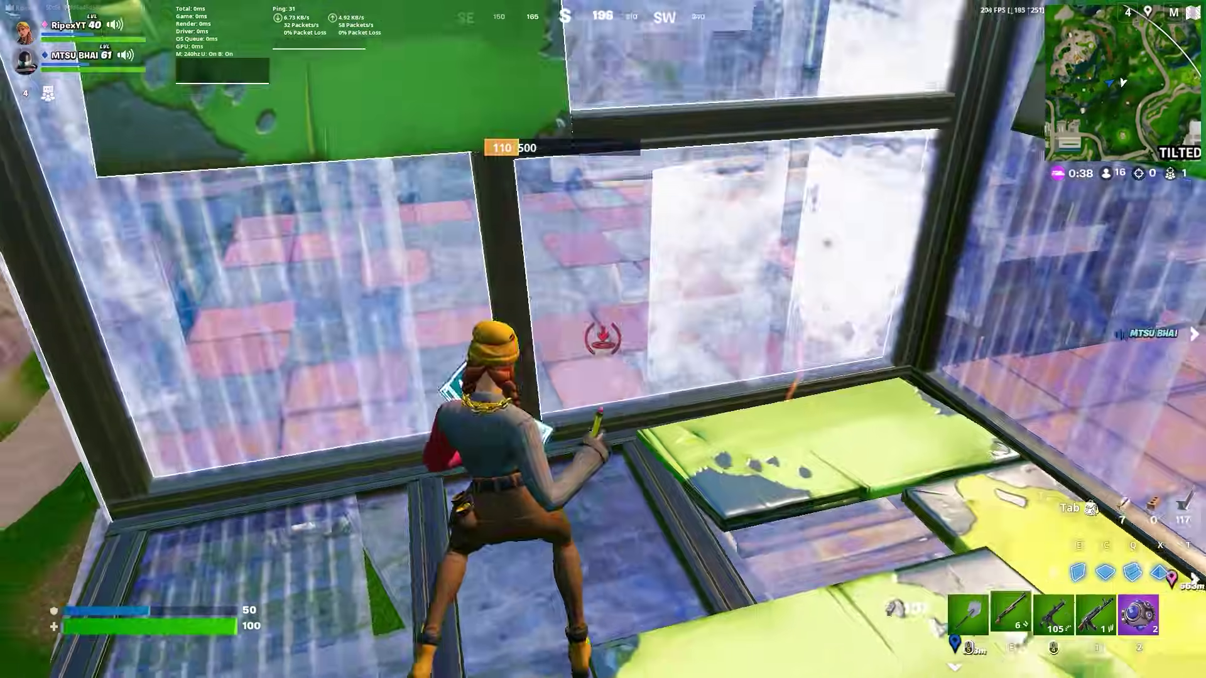
{"action": "key", "text": "w"}
{"action": "key", "text": "w"}
{"action": "left_click", "coordinate": [603, 339]}
{"action": "key", "text": "space"}
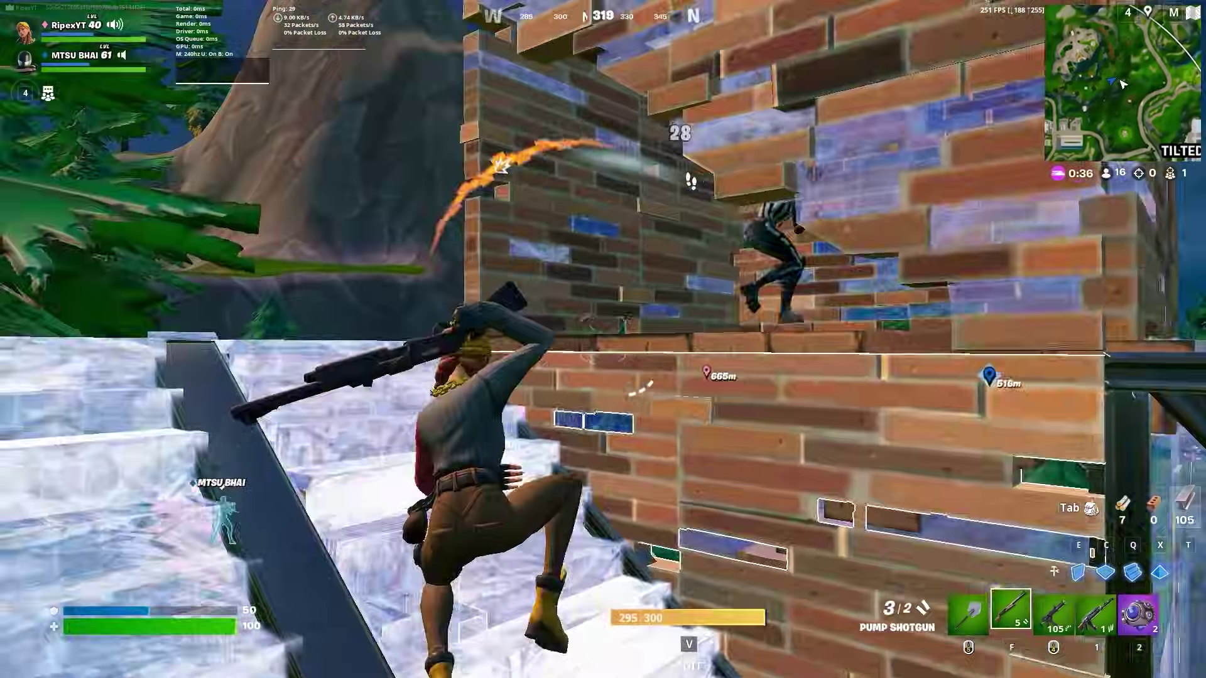
{"action": "key", "text": "v"}
{"action": "left_click", "coordinate": [603, 339]}
{"action": "key", "text": "v"}
{"action": "left_click", "coordinate": [603, 340]}
{"action": "key", "text": "f"}
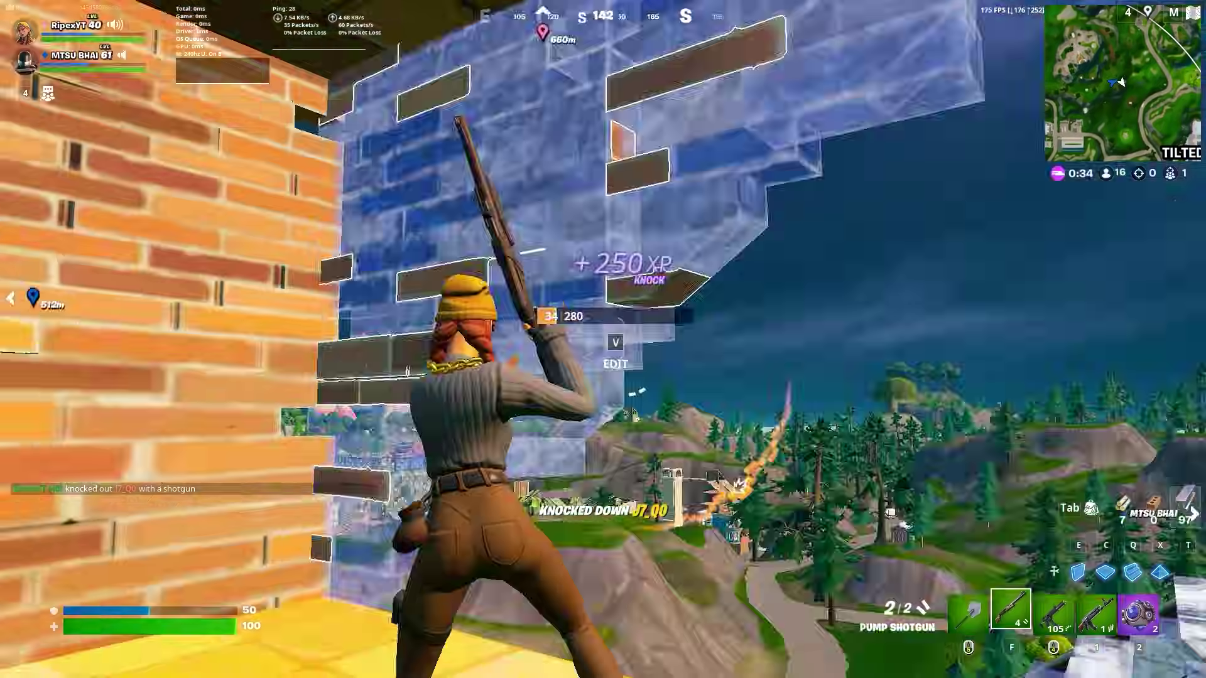
{"action": "left_click", "coordinate": [603, 340]}
{"action": "left_click", "coordinate": [603, 339]}
{"action": "key", "text": "f"}
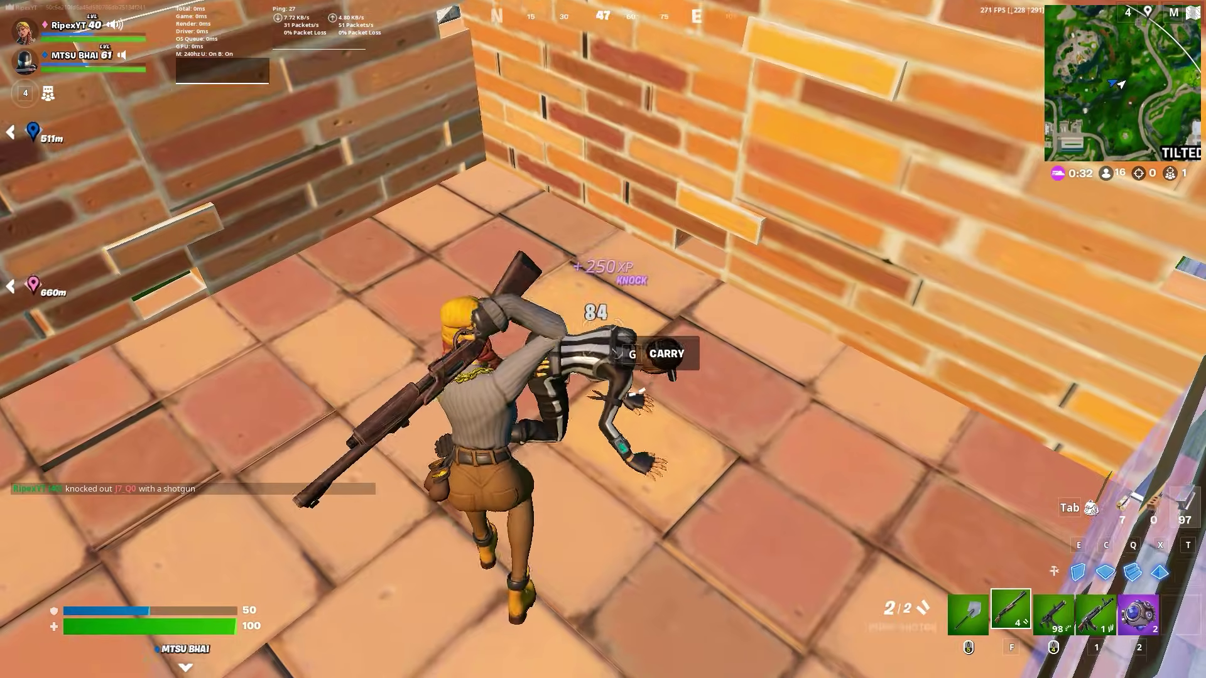
{"action": "left_click", "coordinate": [603, 339]}
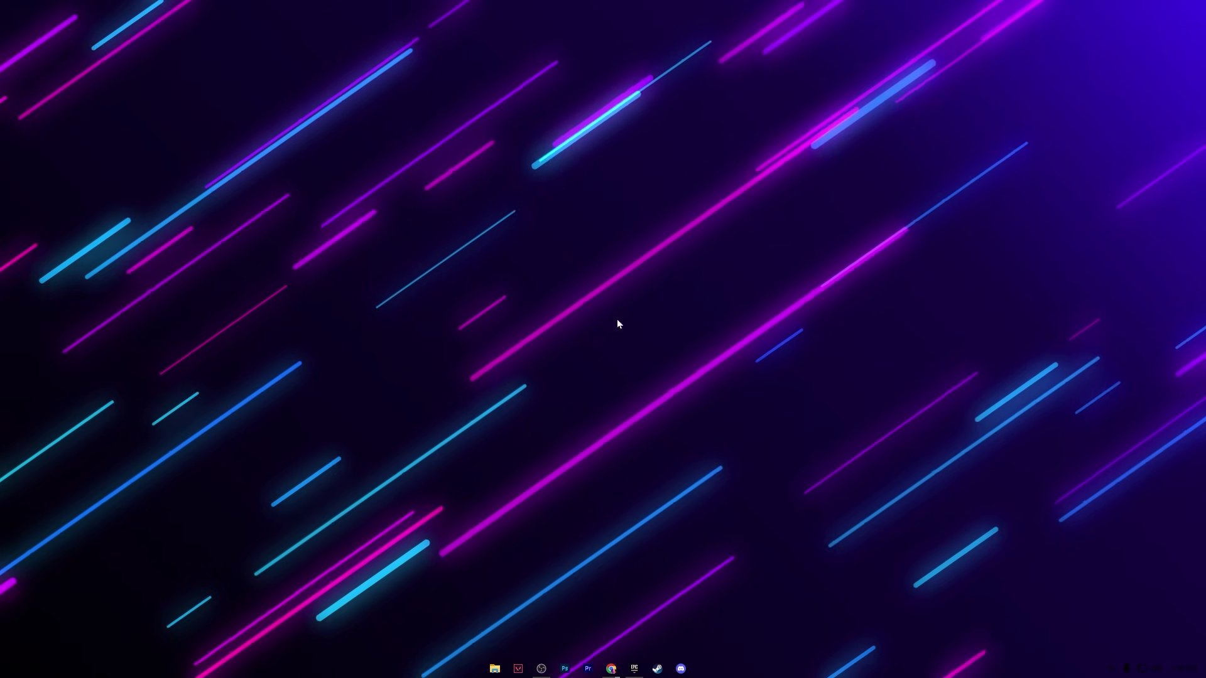
Step: Switch to Chrome, look over the NVIDIA driver download page and AMD's product driver selector, and minimize the browser
{"action": "mouse_move", "coordinate": [611, 668]}
{"action": "left_click", "coordinate": [573, 628]}
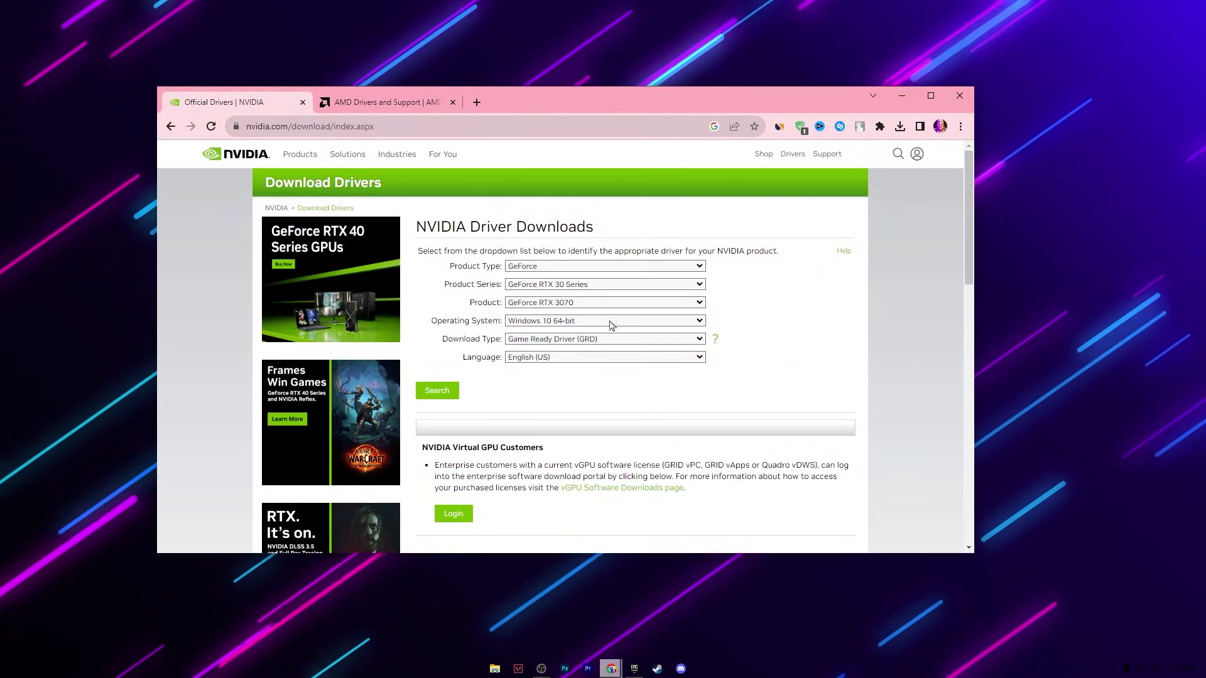
{"action": "left_click", "coordinate": [374, 103]}
{"action": "scroll", "coordinate": [355, 358], "scroll_direction": "down", "scroll_amount": 3}
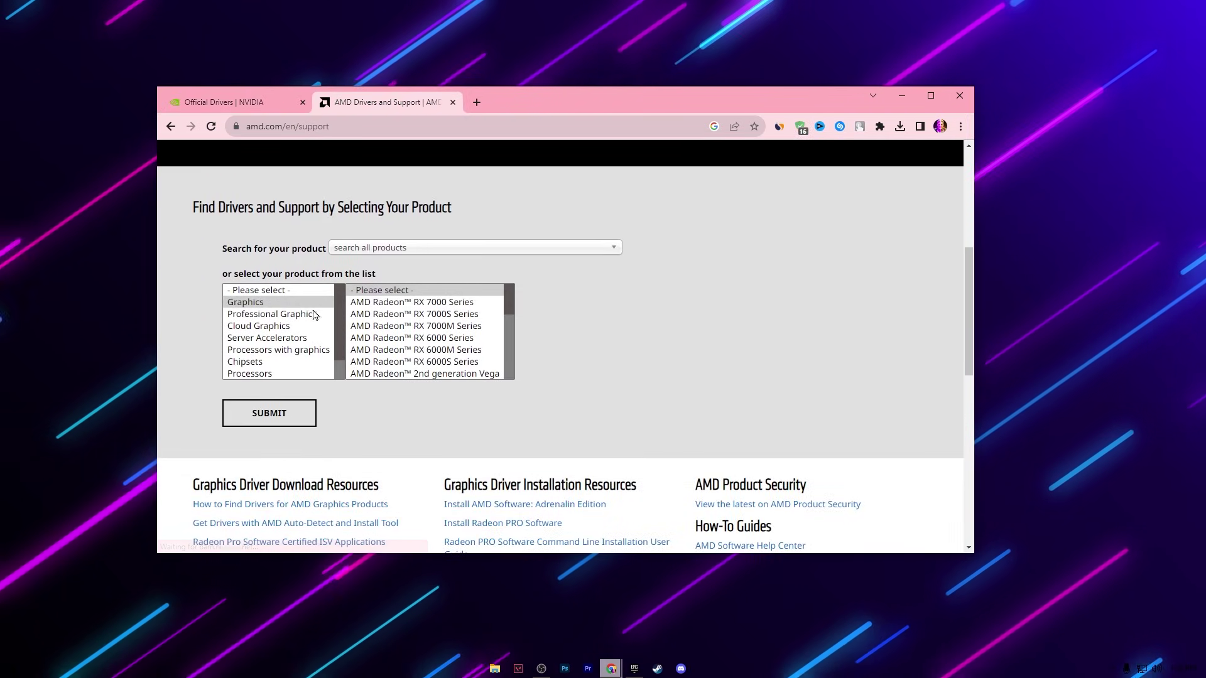
{"action": "left_click", "coordinate": [276, 102]}
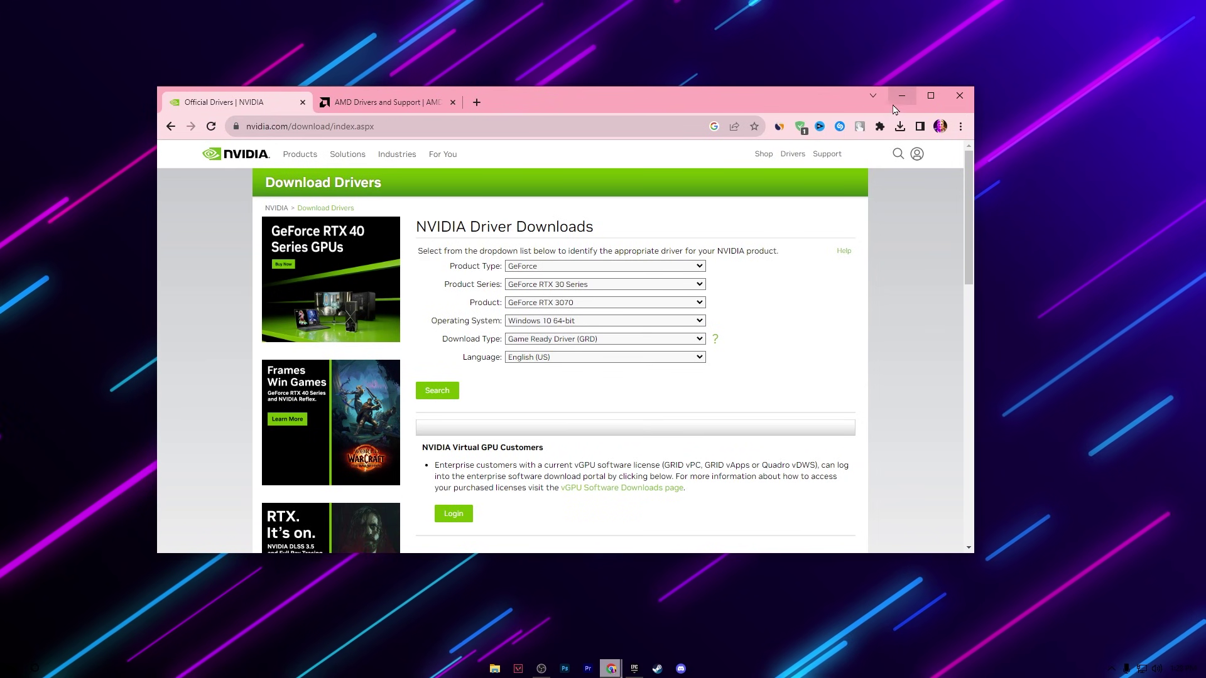
{"action": "left_click", "coordinate": [898, 101]}
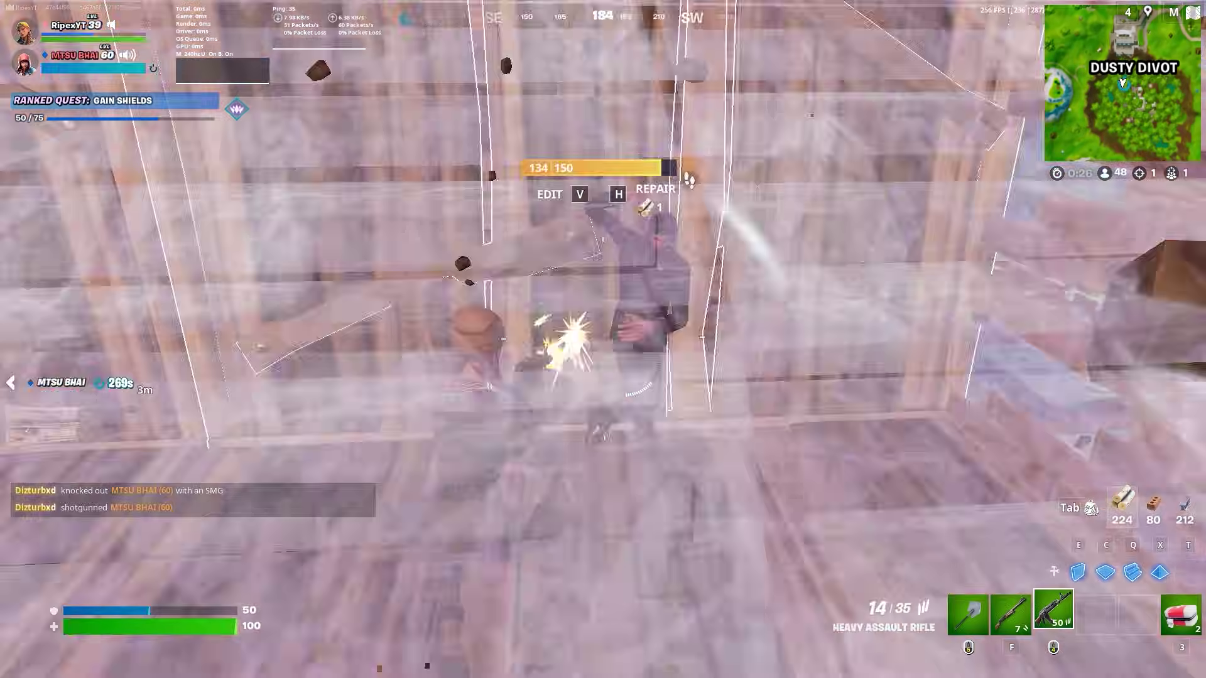
{"action": "key", "text": "f"}
{"action": "left_click", "coordinate": [603, 340]}
{"action": "key", "text": "e"}
{"action": "left_click", "coordinate": [603, 339]}
{"action": "key", "text": "f"}
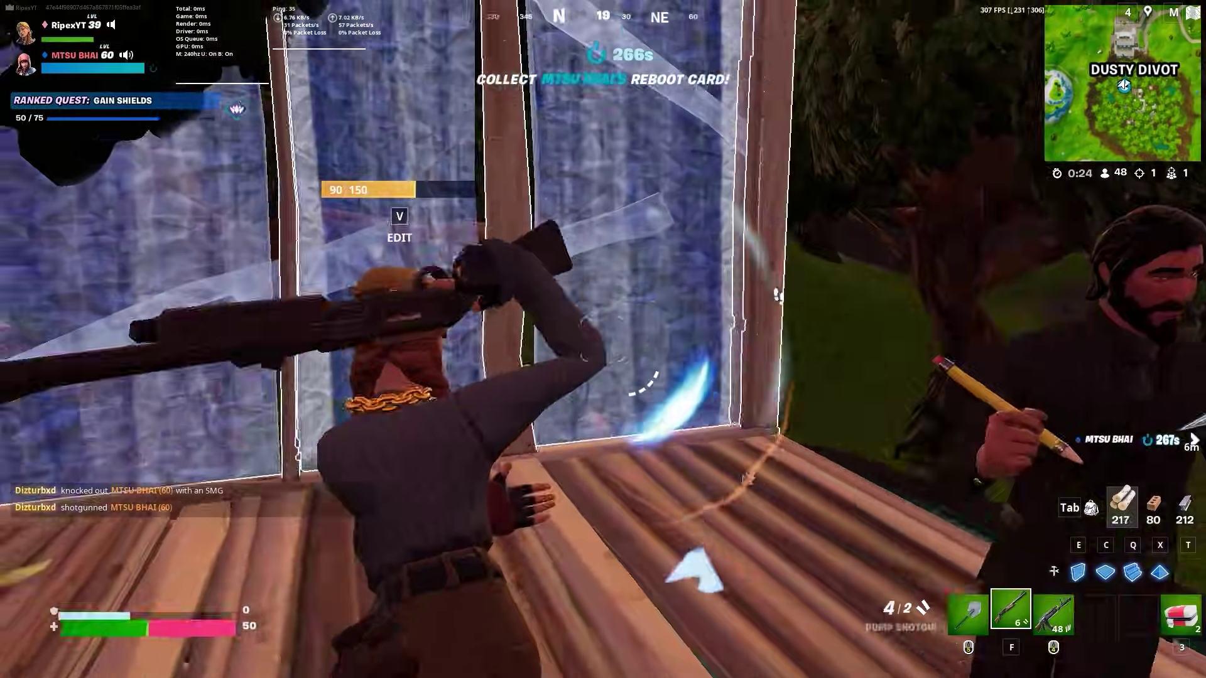
{"action": "left_click", "coordinate": [603, 339]}
{"action": "key", "text": "q"}
{"action": "left_click", "coordinate": [603, 339]}
{"action": "key", "text": "f"}
{"action": "left_click", "coordinate": [603, 339]}
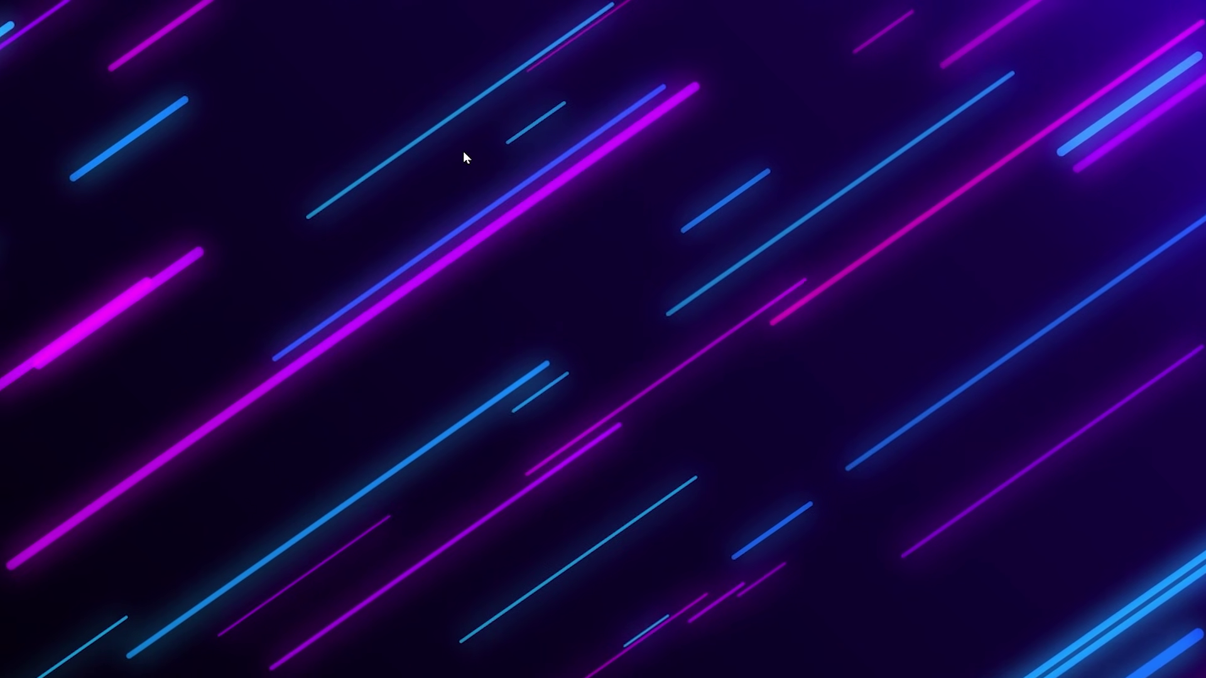
Step: Open NVIDIA Control Panel from the desktop and go from the image settings preview page to the advanced 3D settings
{"action": "right_click", "coordinate": [462, 150]}
{"action": "mouse_move", "coordinate": [610, 186]}
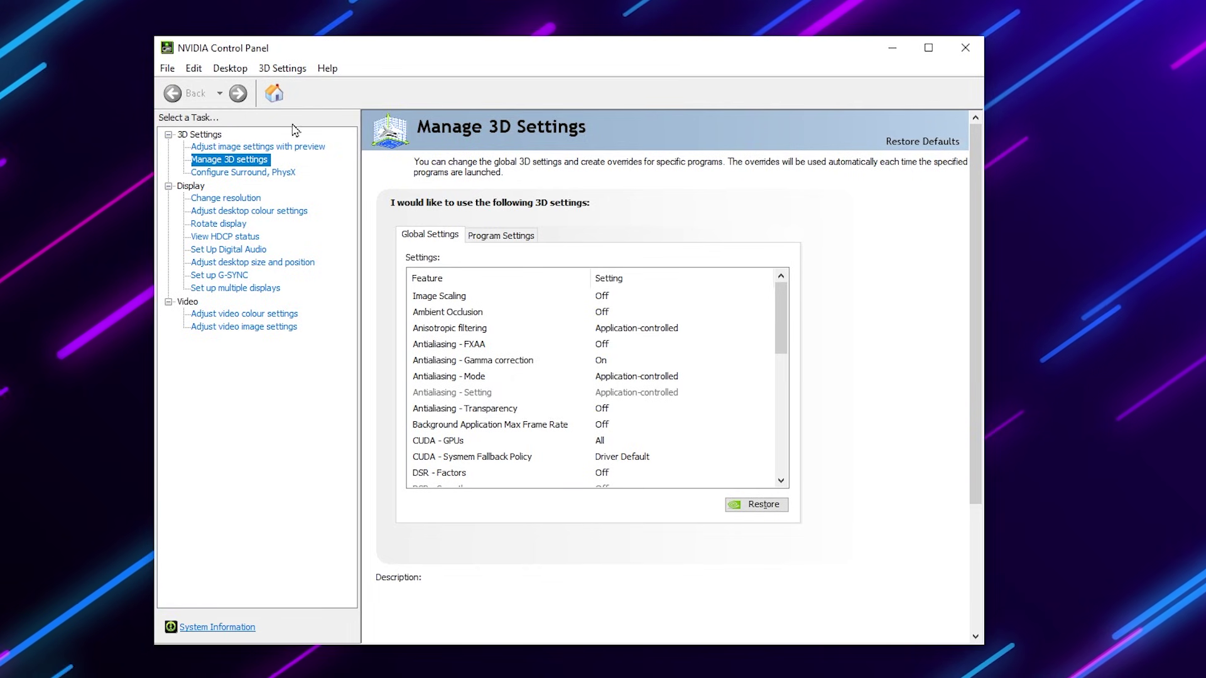
{"action": "left_click", "coordinate": [225, 148]}
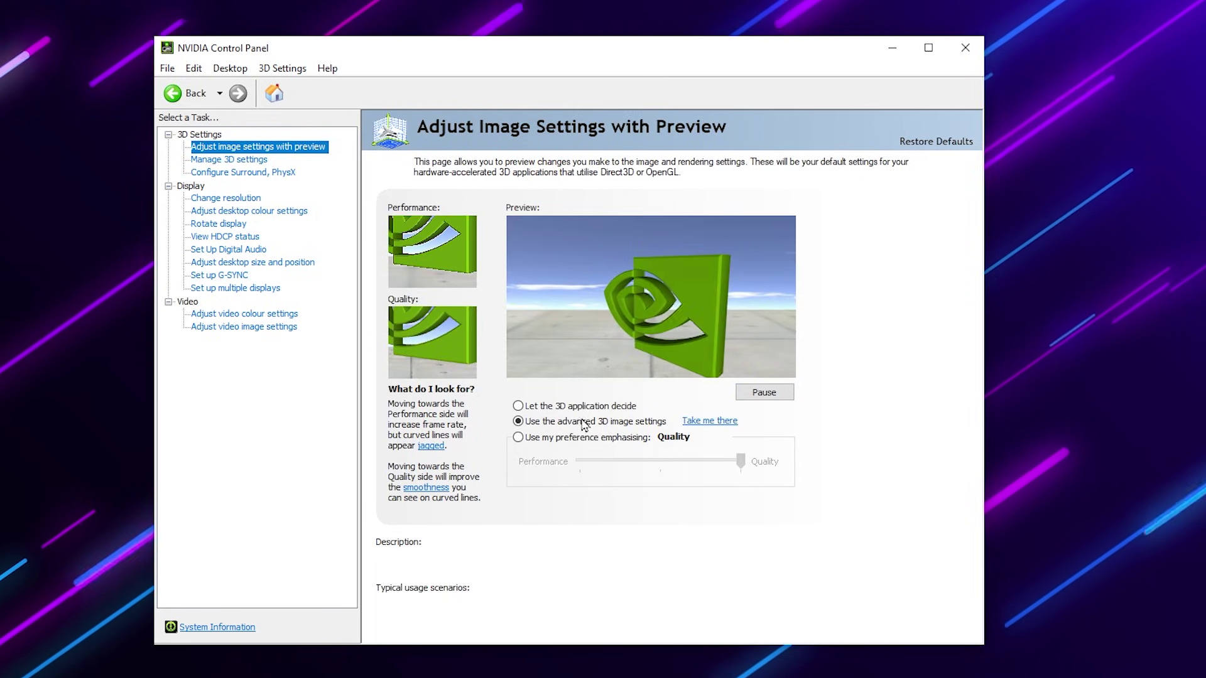
{"action": "mouse_move", "coordinate": [622, 426]}
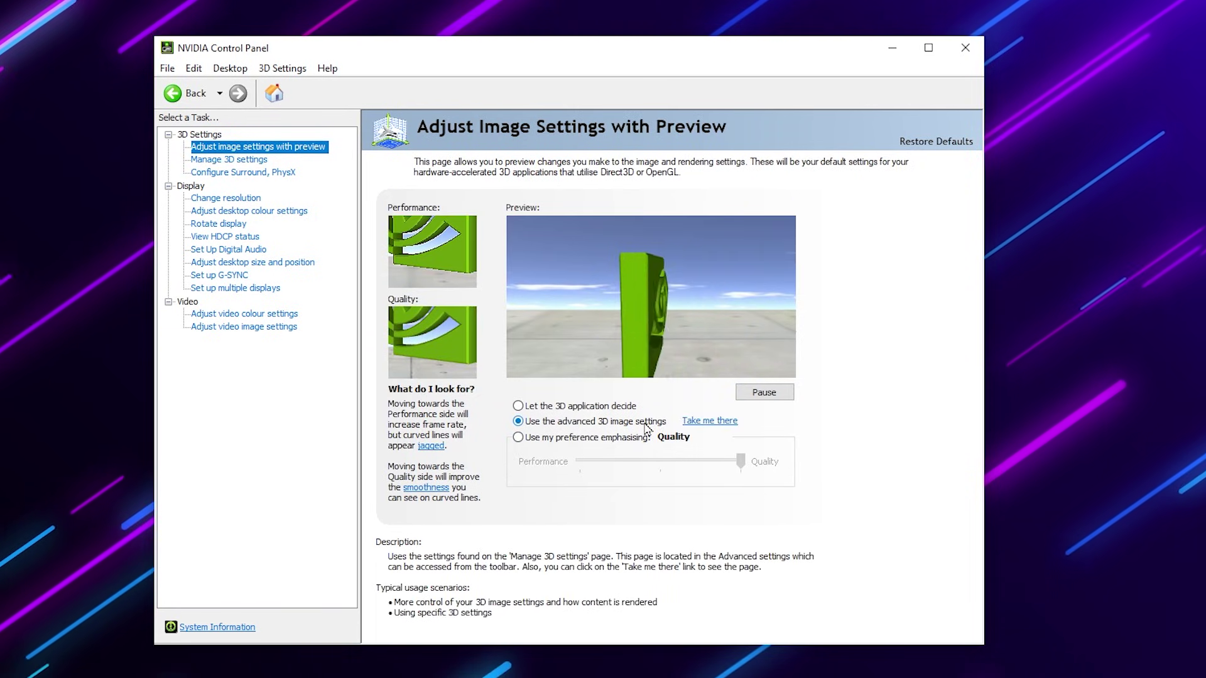
{"action": "left_click", "coordinate": [719, 422]}
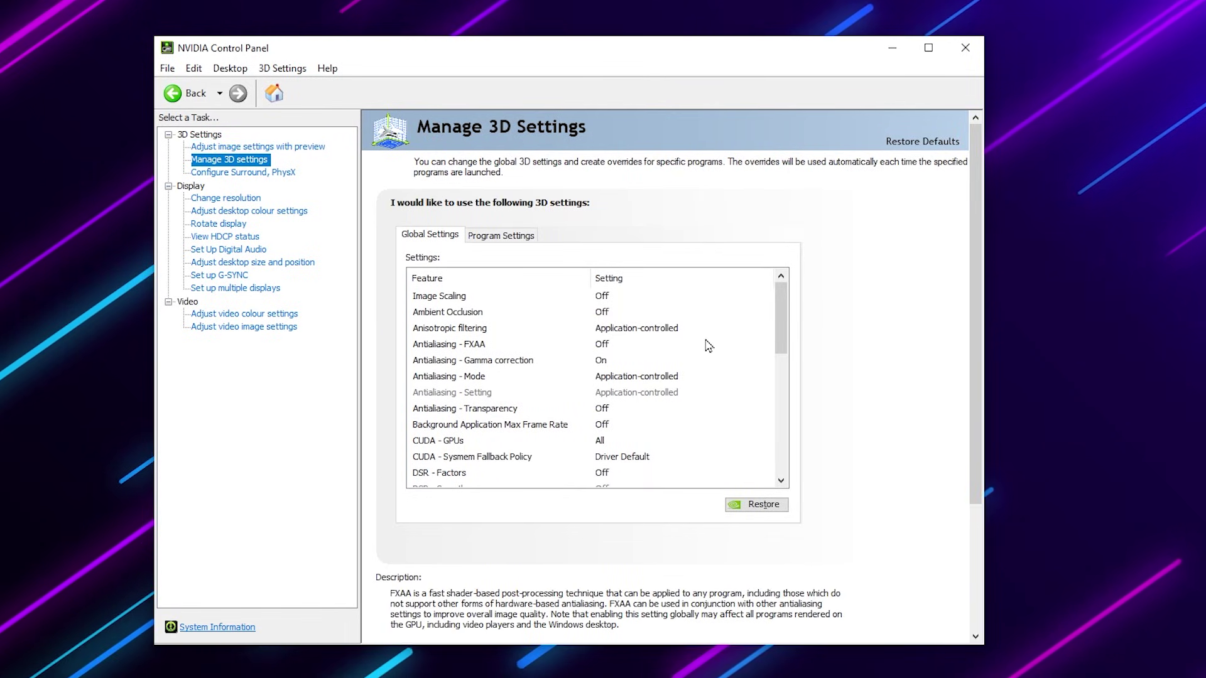
Step: Set the global Power management mode to Prefer maximum performance
{"action": "scroll", "coordinate": [541, 371], "scroll_direction": "down", "scroll_amount": 5}
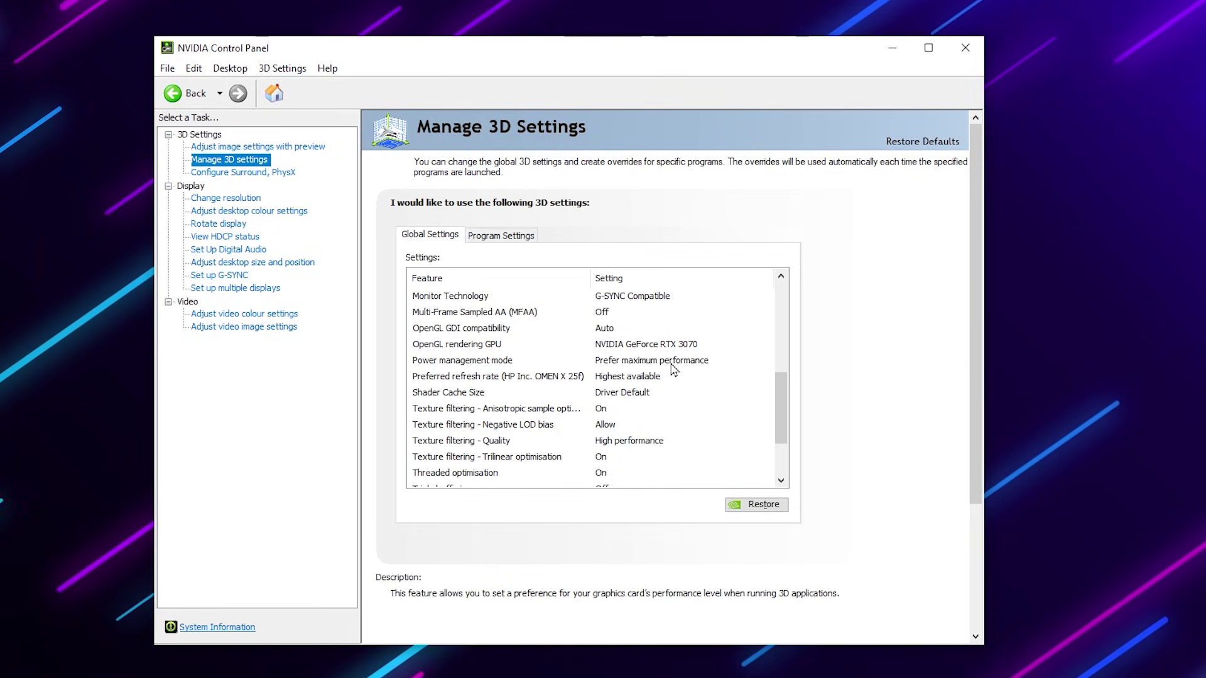
{"action": "left_click", "coordinate": [705, 365]}
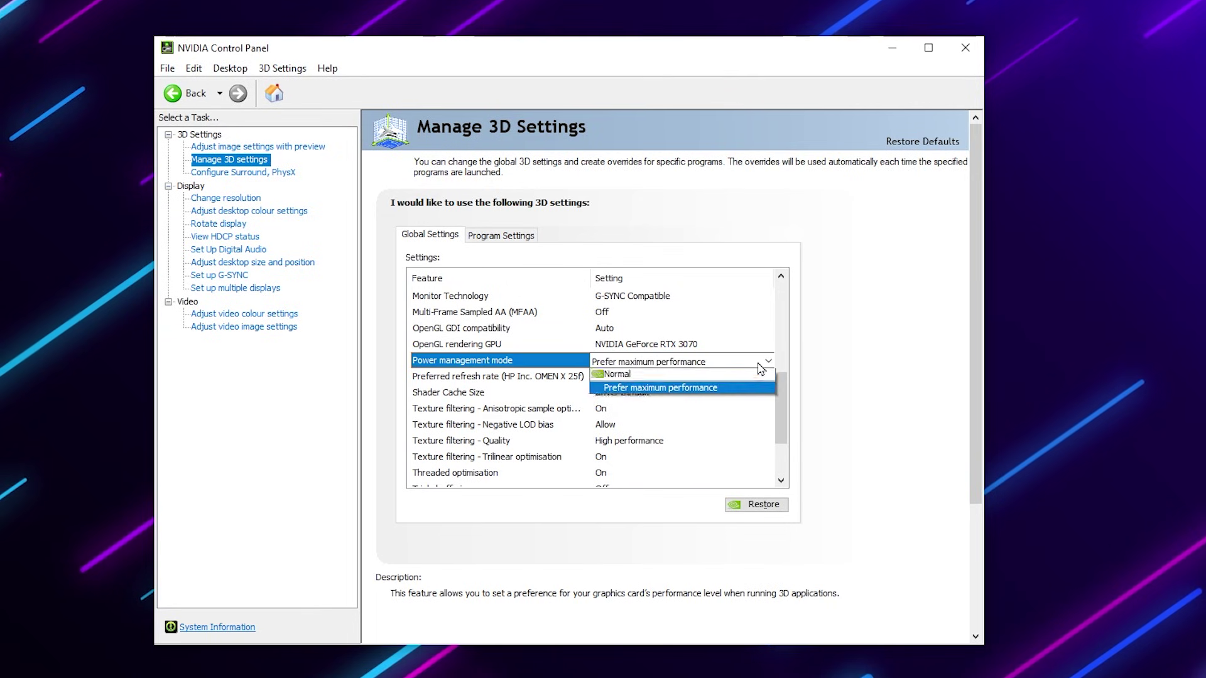
{"action": "left_click", "coordinate": [643, 391]}
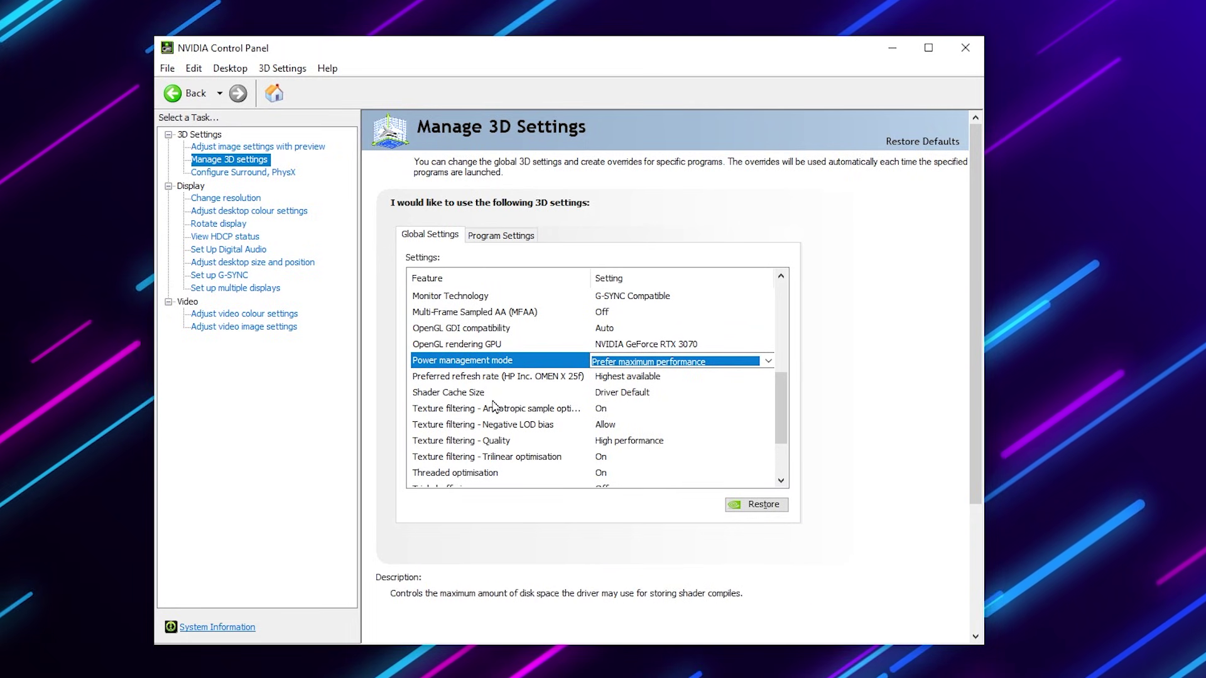
Step: Set Texture filtering - Quality to High performance and close NVIDIA Control Panel
{"action": "left_click", "coordinate": [653, 442]}
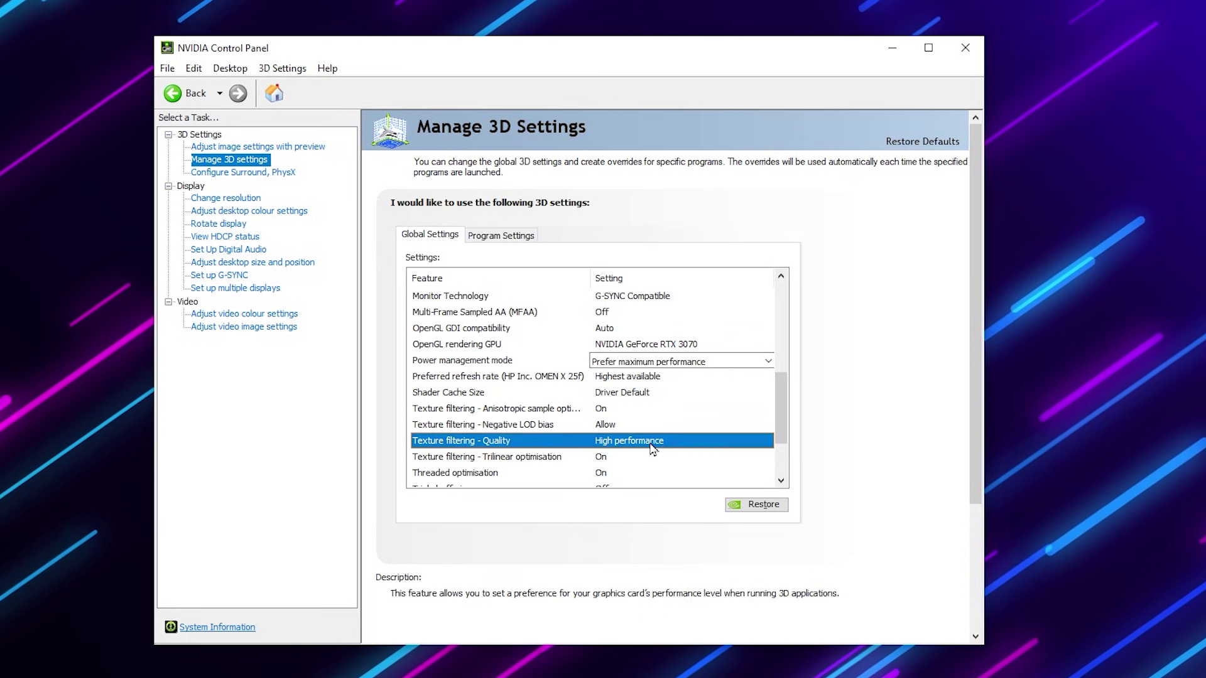
{"action": "left_click", "coordinate": [653, 442]}
{"action": "left_click", "coordinate": [636, 494]}
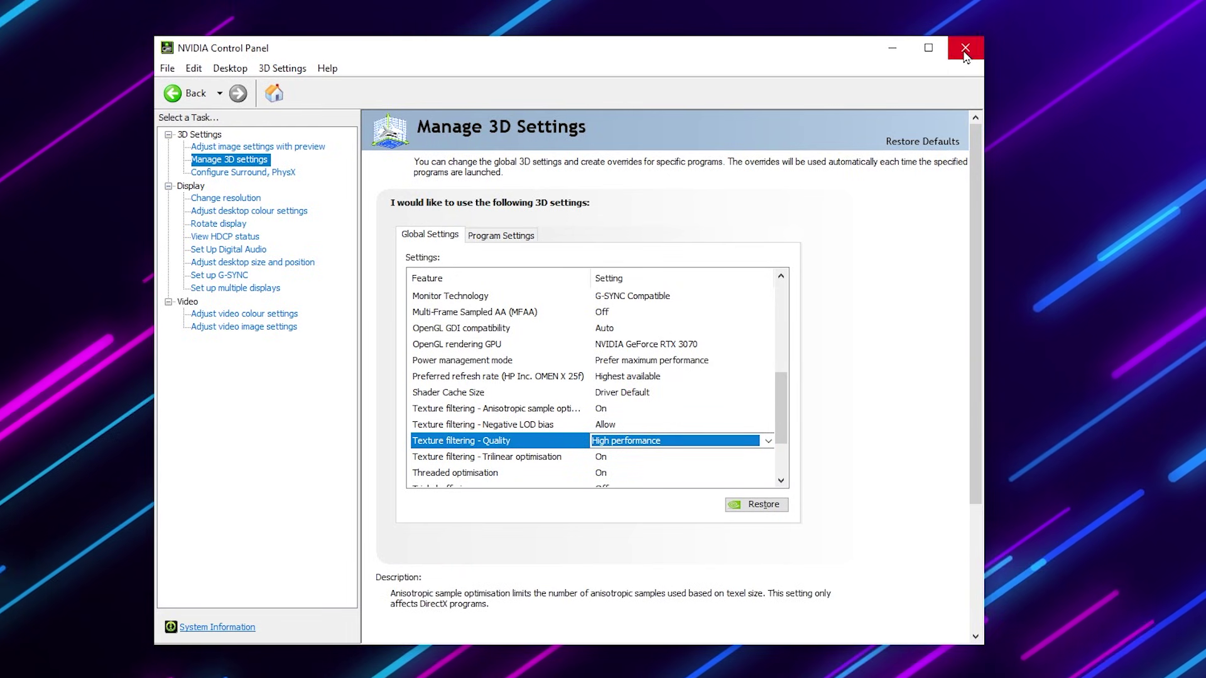
{"action": "left_click", "coordinate": [964, 51]}
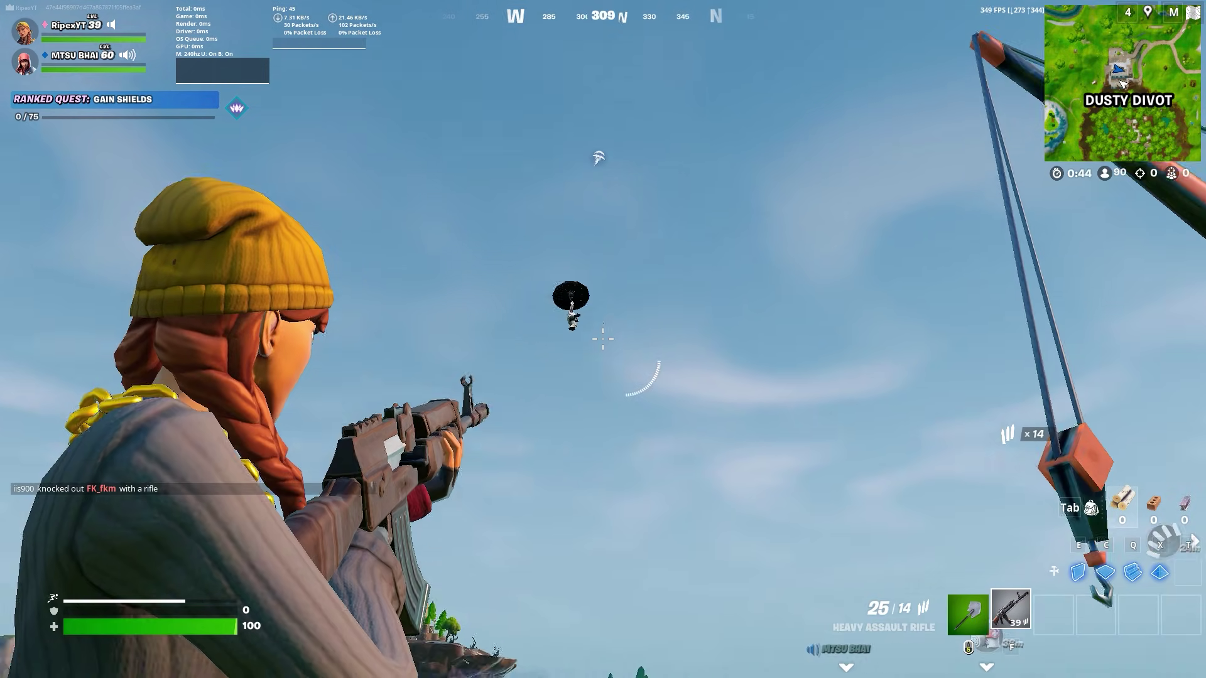
{"action": "left_click", "coordinate": [602, 339]}
{"action": "left_click", "coordinate": [603, 339]}
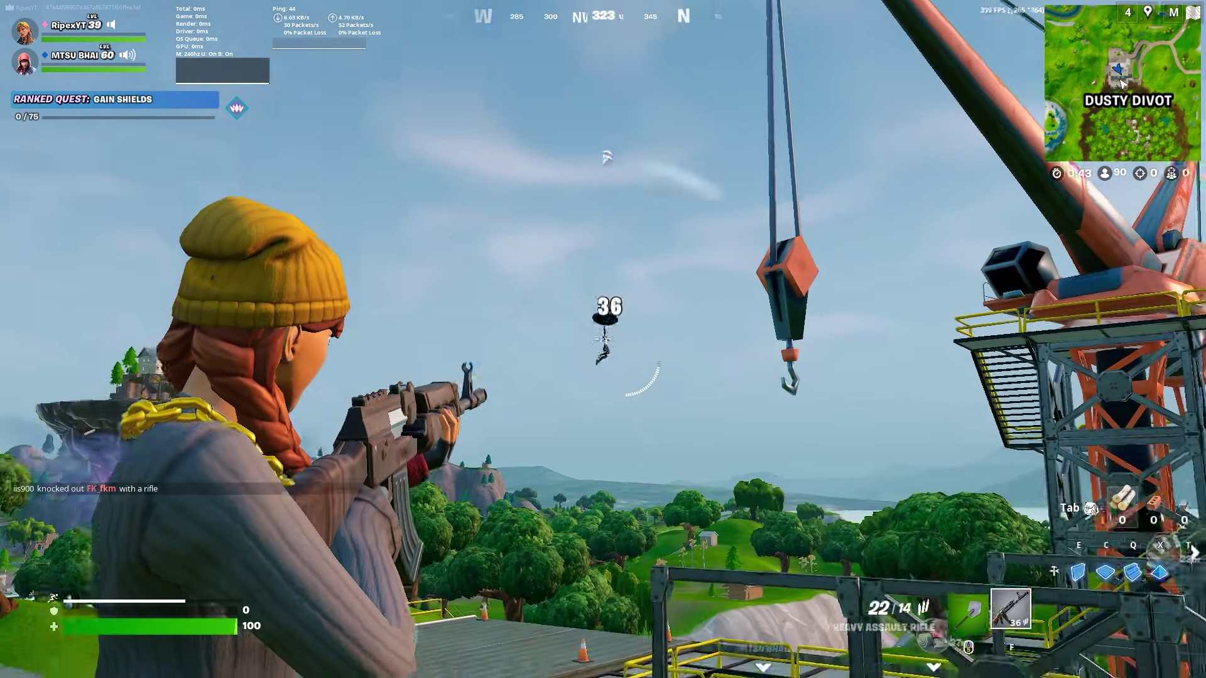
{"action": "left_click", "coordinate": [603, 339]}
{"action": "left_click", "coordinate": [603, 339]}
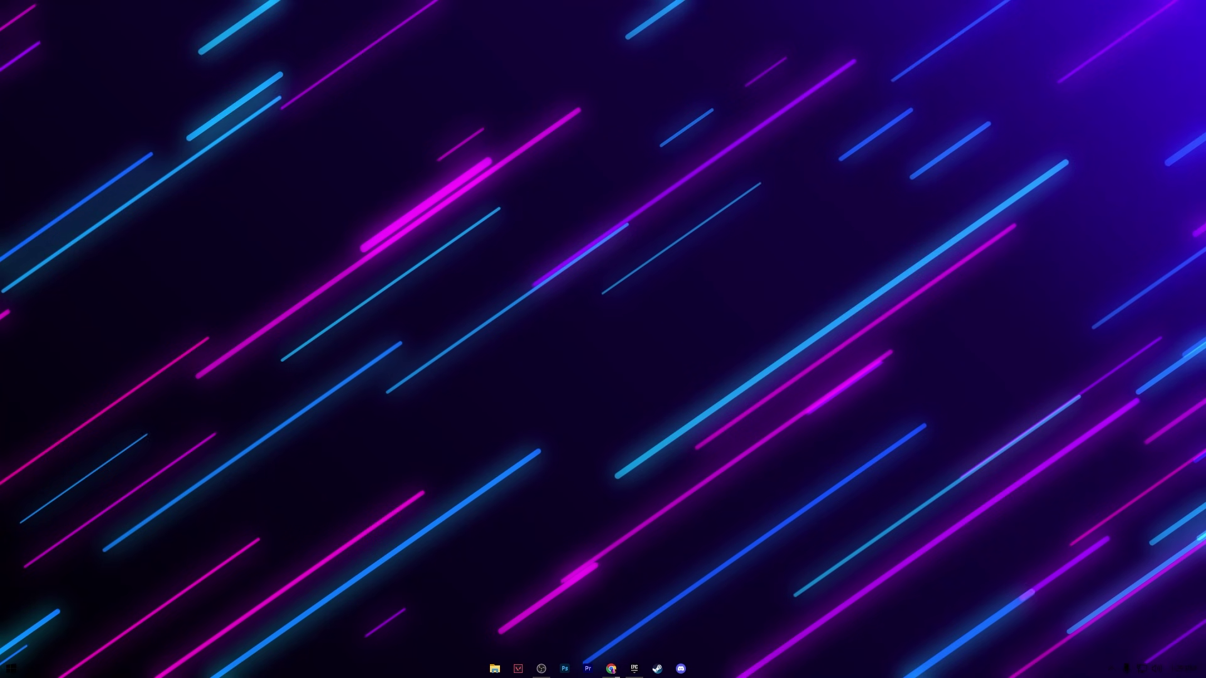
Step: Open System Configuration by running msconfig, and have Selective startup load startup items
{"action": "key", "text": "super+r"}
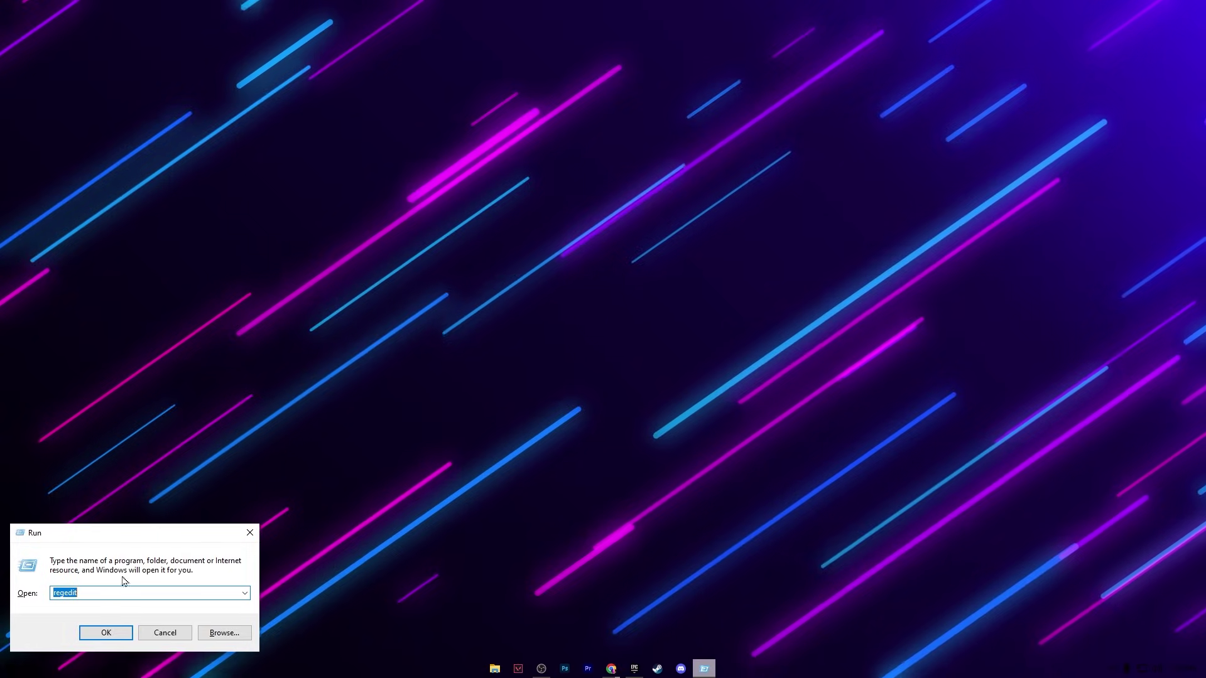
{"action": "left_click_drag", "start_coordinate": [126, 544], "coordinate": [181, 527]}
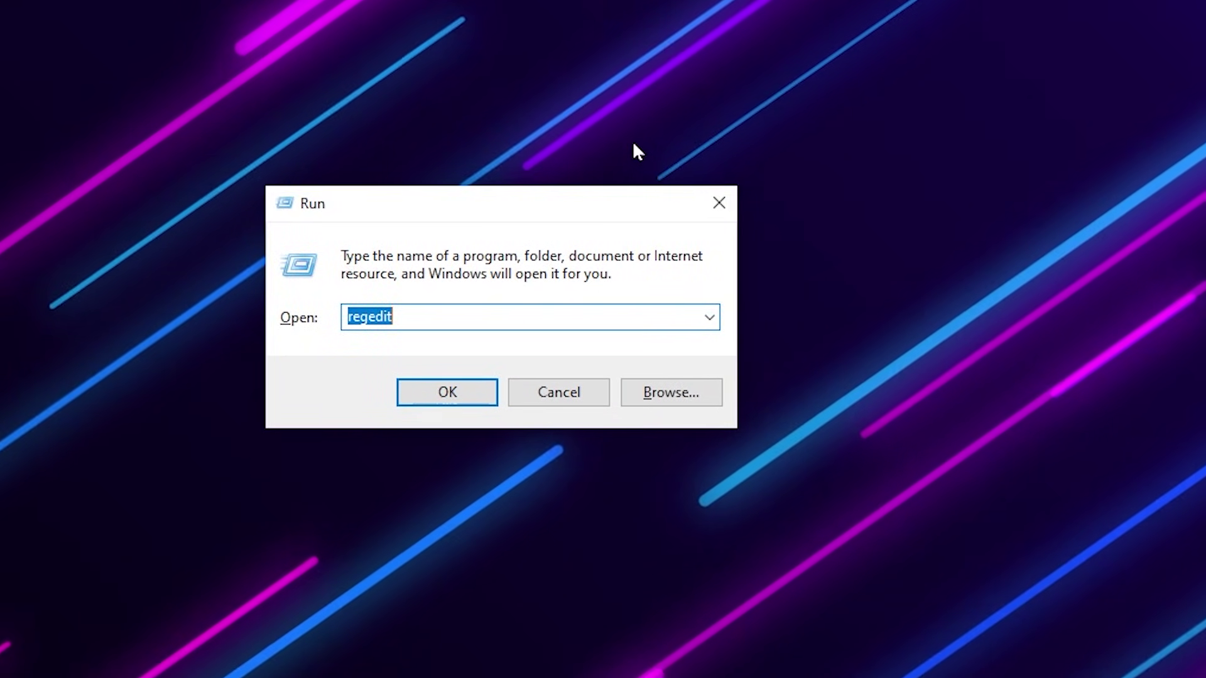
{"action": "type", "text": "msconfig"}
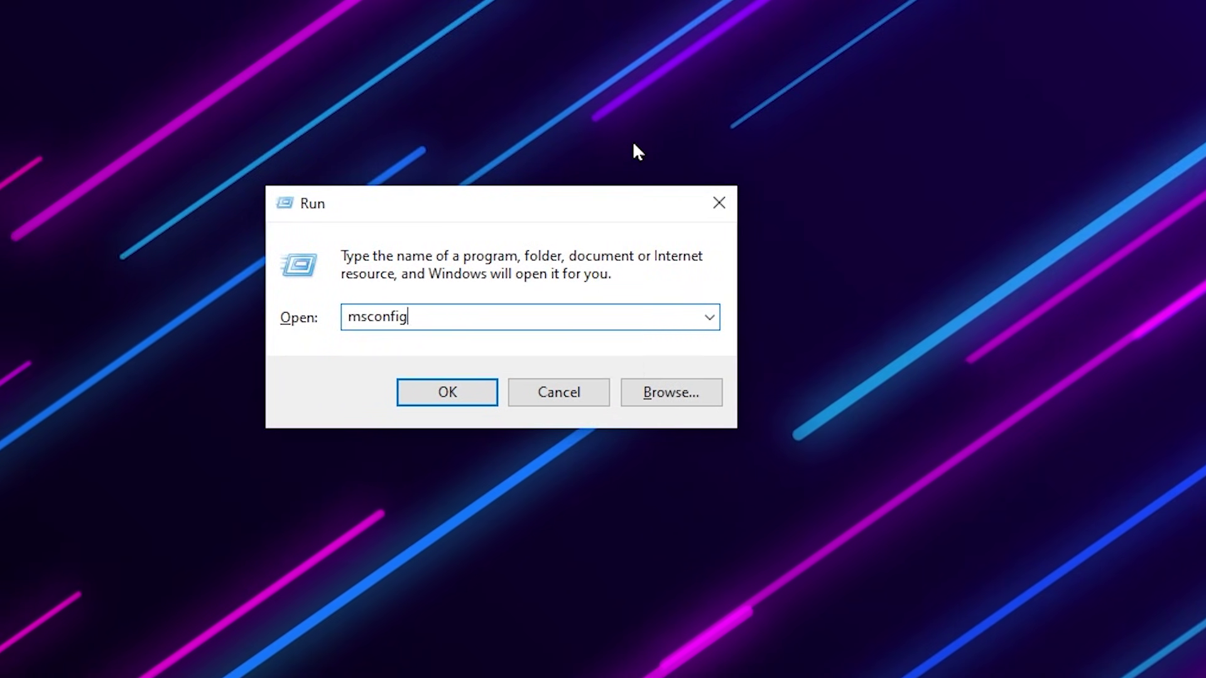
{"action": "key", "text": "Return"}
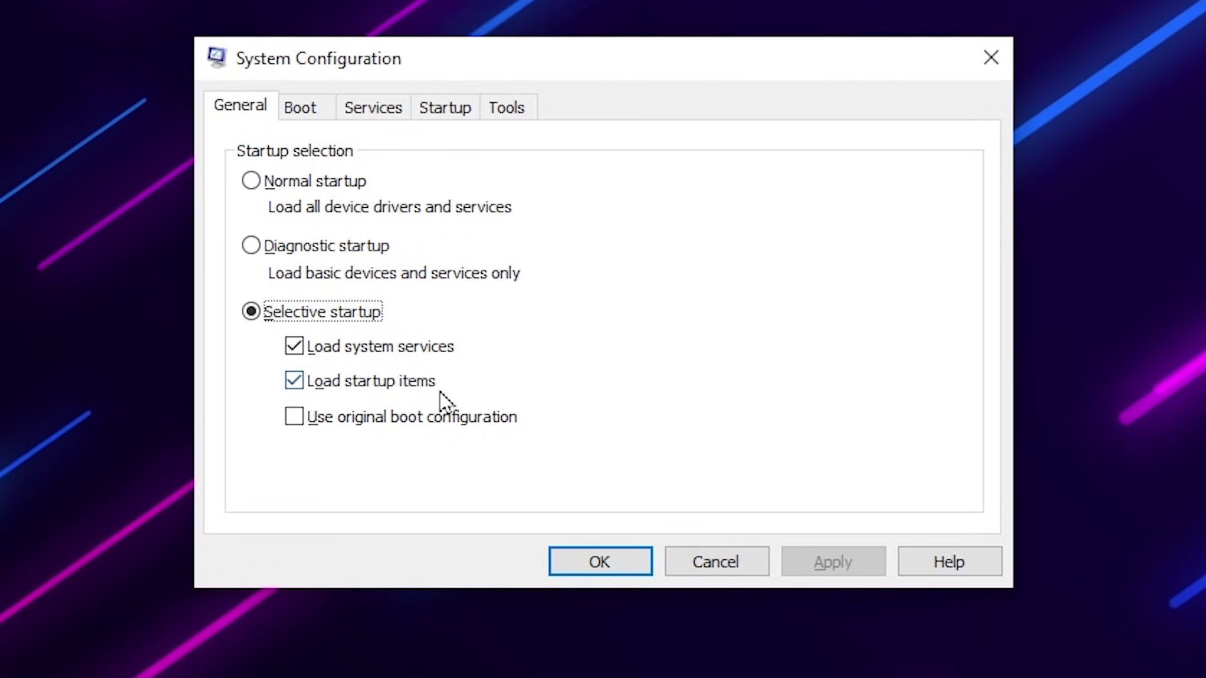
{"action": "left_click", "coordinate": [295, 383]}
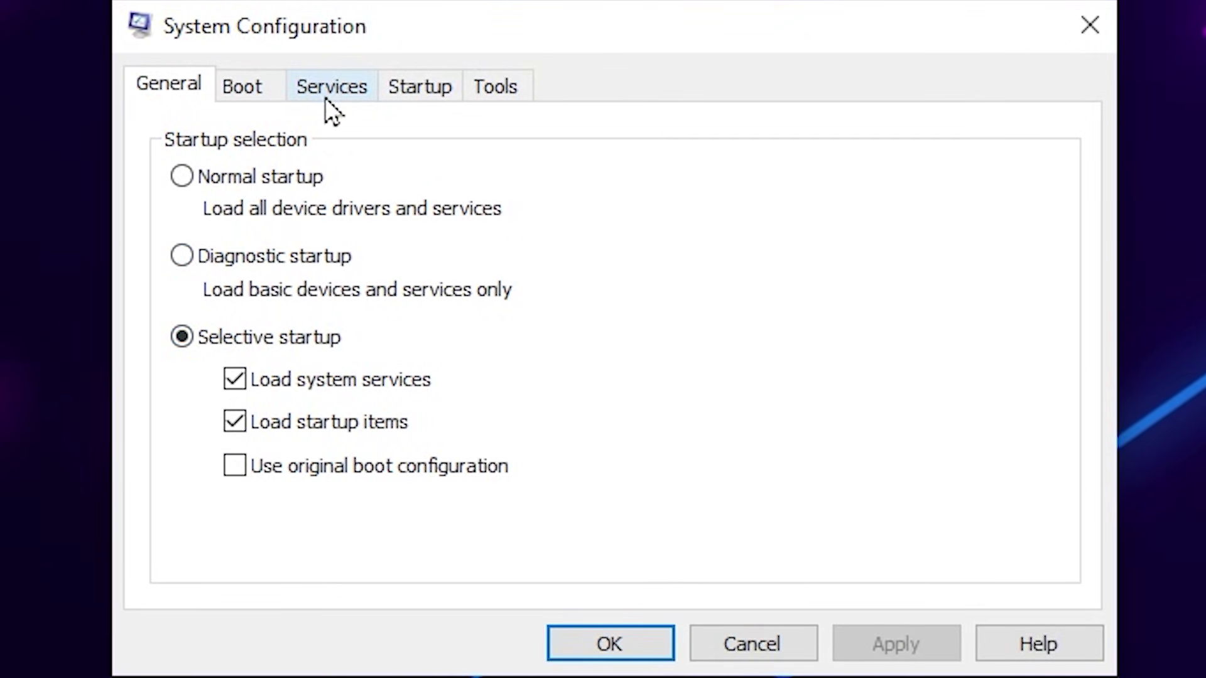
Step: Hide all Microsoft services in the services list and disable all the remaining services
{"action": "left_click", "coordinate": [329, 88]}
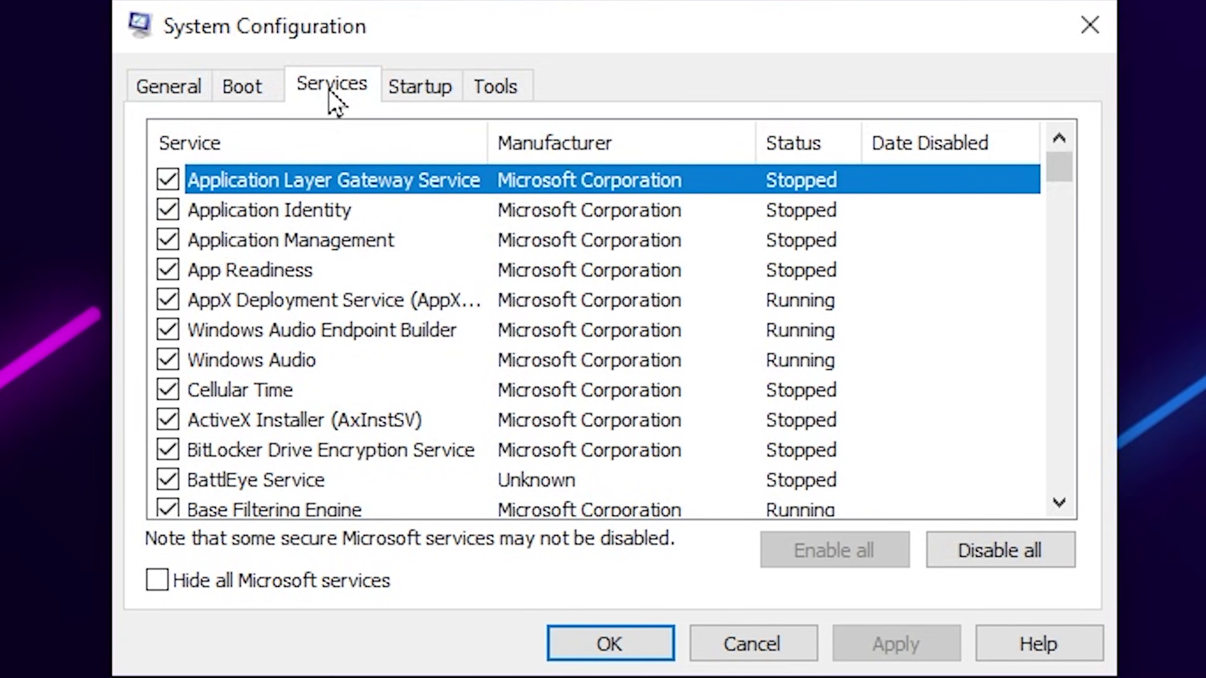
{"action": "left_click", "coordinate": [157, 586]}
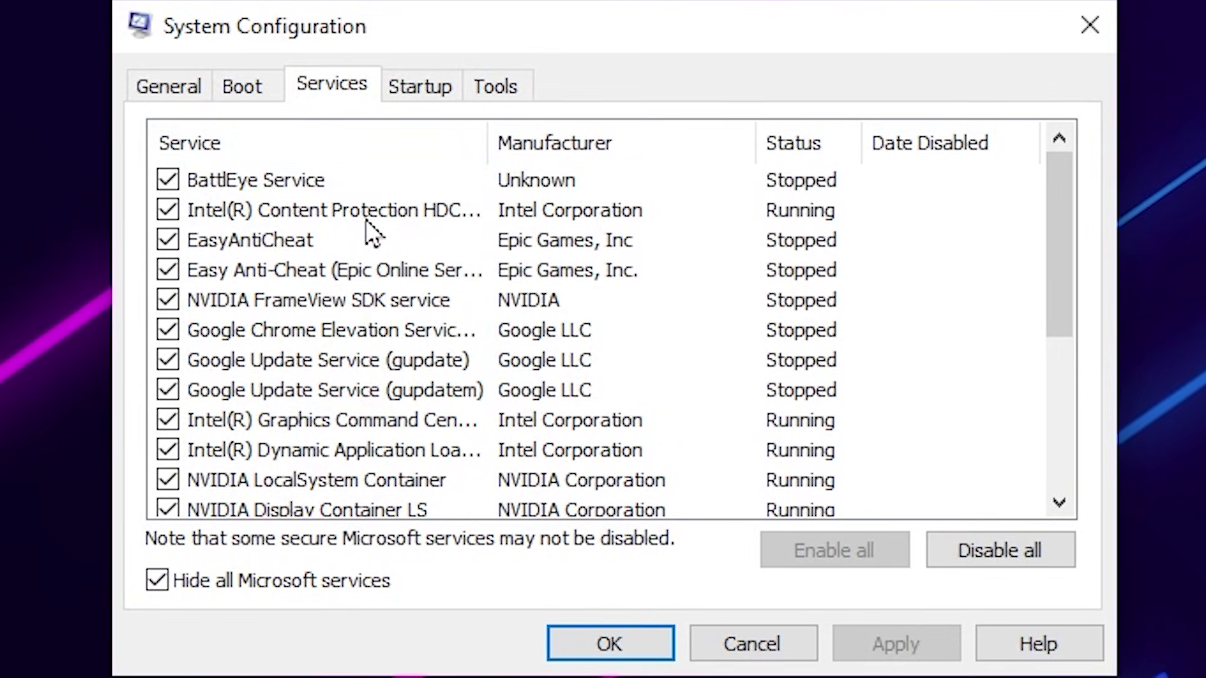
{"action": "scroll", "coordinate": [376, 264], "scroll_direction": "down", "scroll_amount": 3}
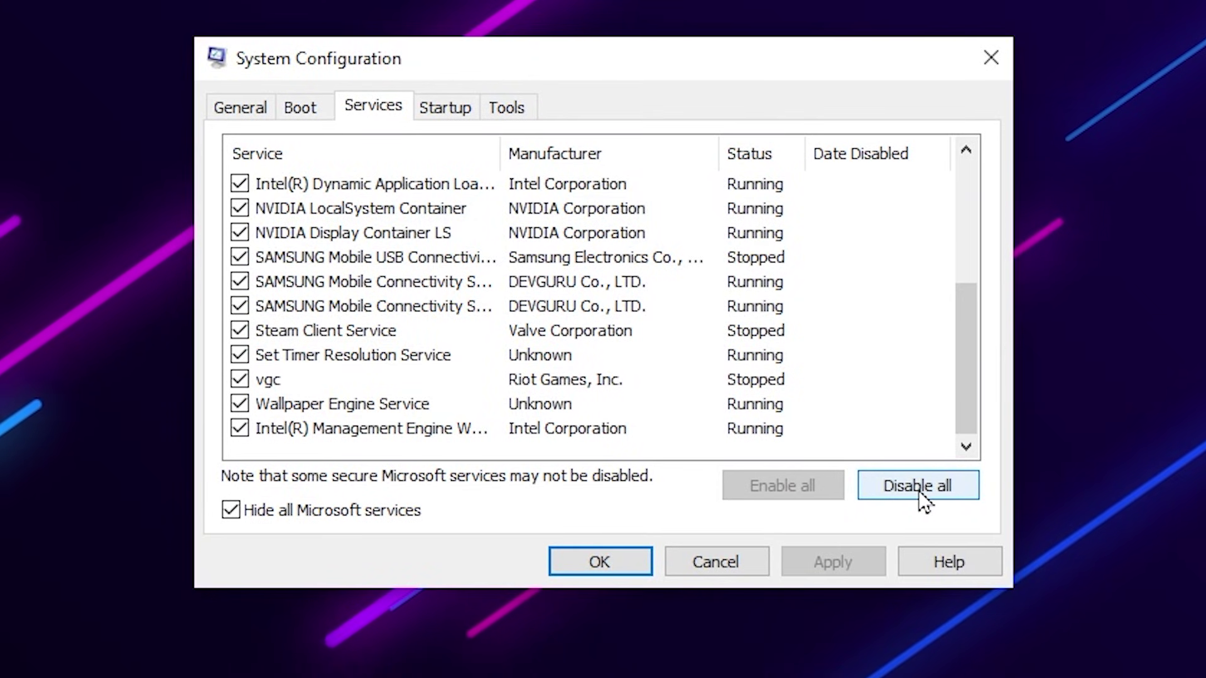
{"action": "left_click", "coordinate": [918, 489]}
{"action": "scroll", "coordinate": [306, 368], "scroll_direction": "up", "scroll_amount": 3}
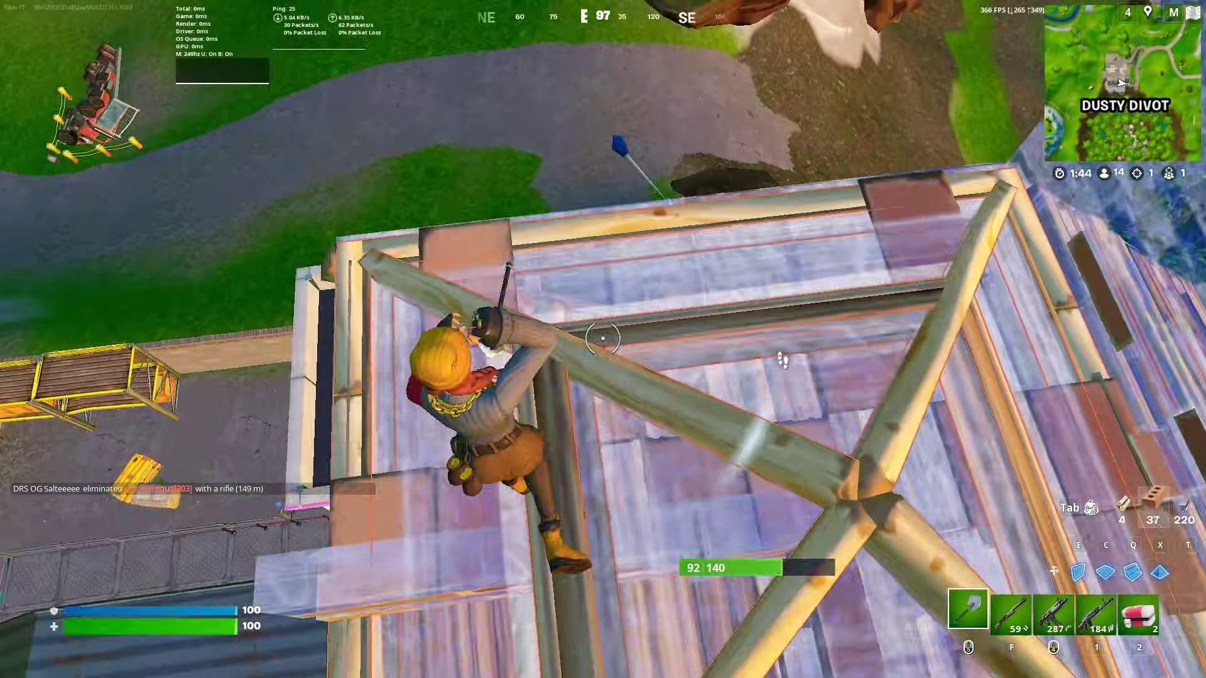
{"action": "left_click", "coordinate": [603, 339]}
{"action": "key", "text": "e"}
{"action": "left_click", "coordinate": [603, 339]}
{"action": "key", "text": "g"}
{"action": "left_click", "coordinate": [603, 339]}
{"action": "key", "text": "f"}
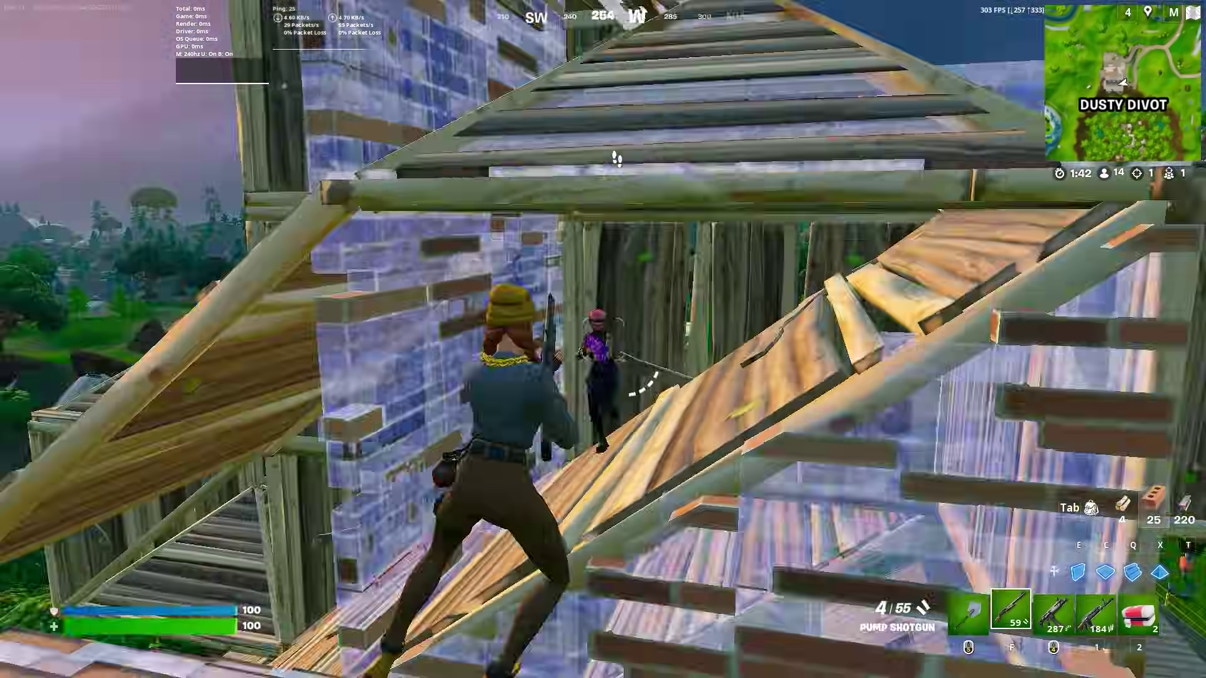
{"action": "left_click", "coordinate": [602, 339]}
{"action": "key", "text": "e"}
{"action": "left_click", "coordinate": [603, 340]}
{"action": "key", "text": "g"}
{"action": "left_click", "coordinate": [603, 339]}
{"action": "key", "text": "f"}
{"action": "key", "text": "w"}
{"action": "key", "text": "alt"}
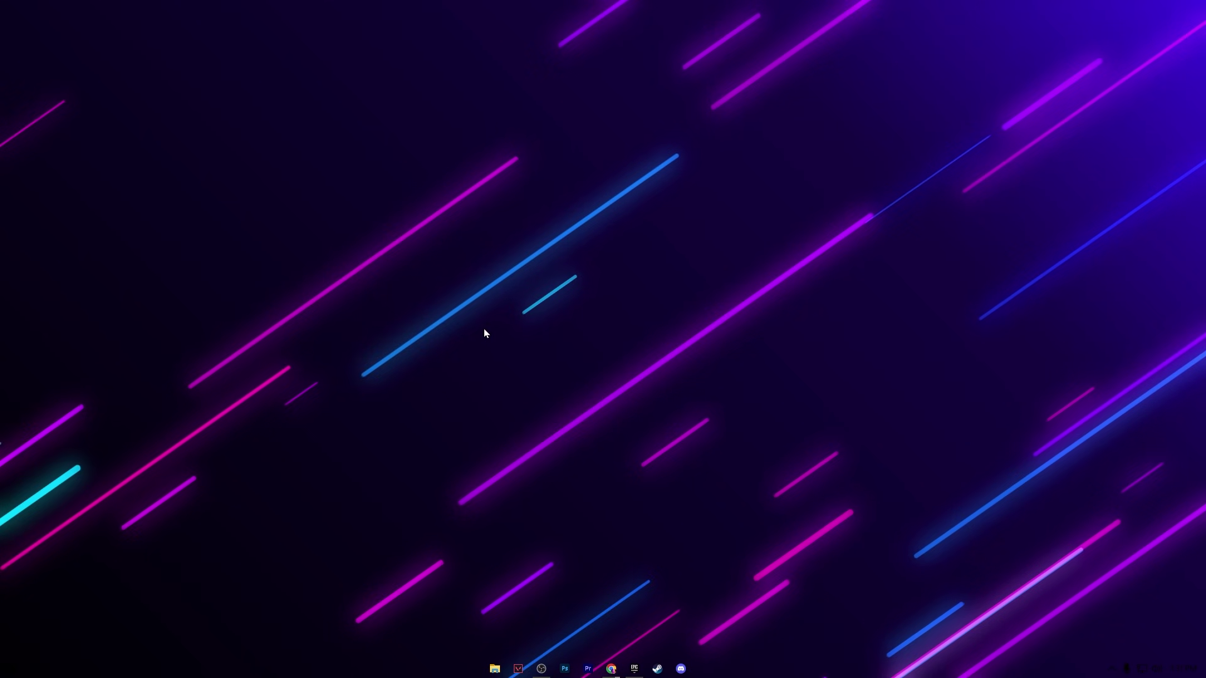
Step: Open the Power & sleep settings and go to the additional power settings
{"action": "left_click", "coordinate": [34, 668]}
{"action": "type", "text": "power"}
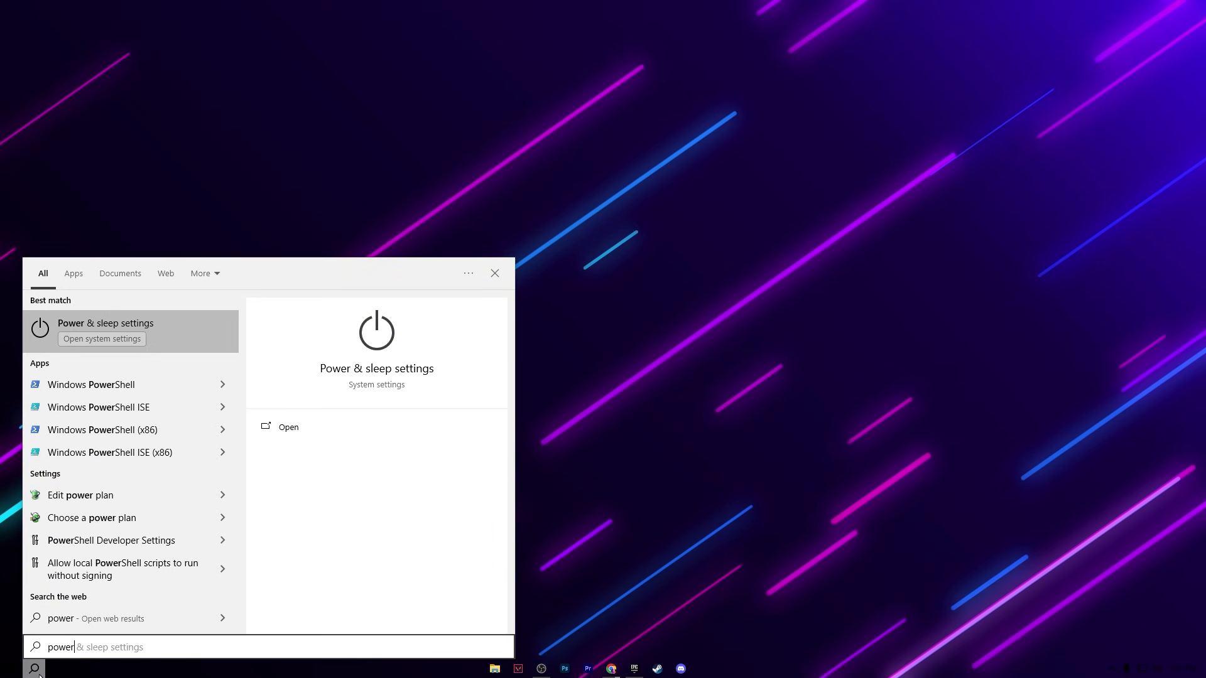
{"action": "left_click", "coordinate": [95, 328]}
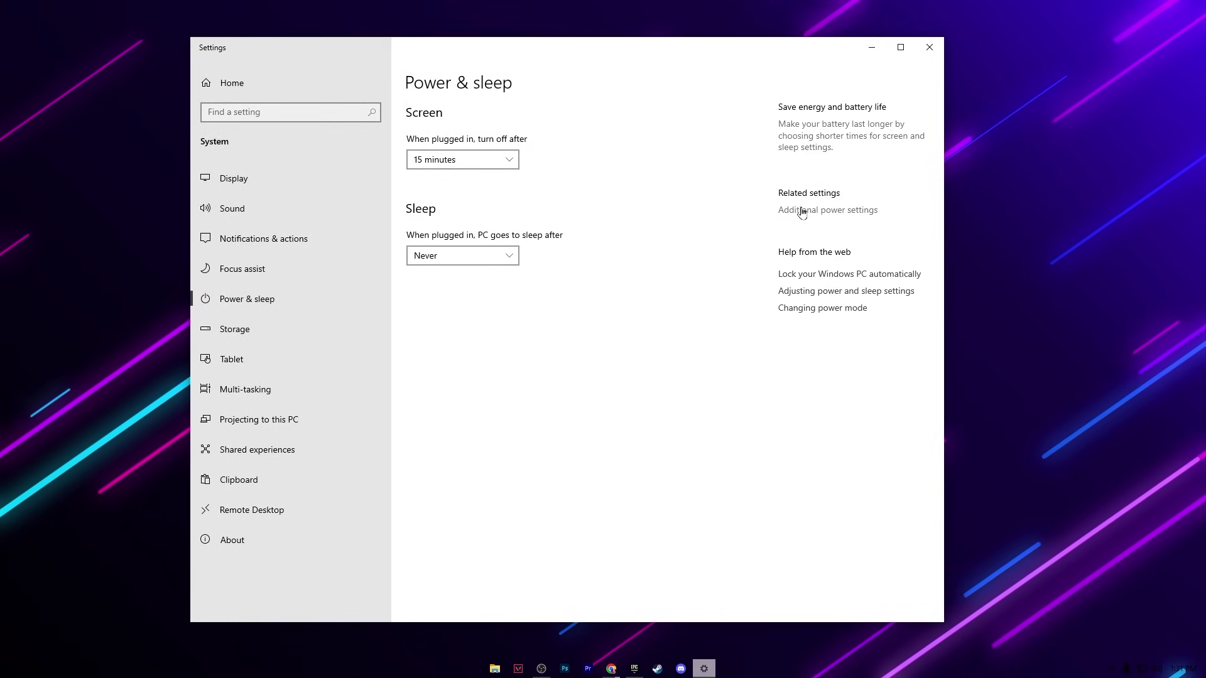
{"action": "left_click", "coordinate": [833, 211]}
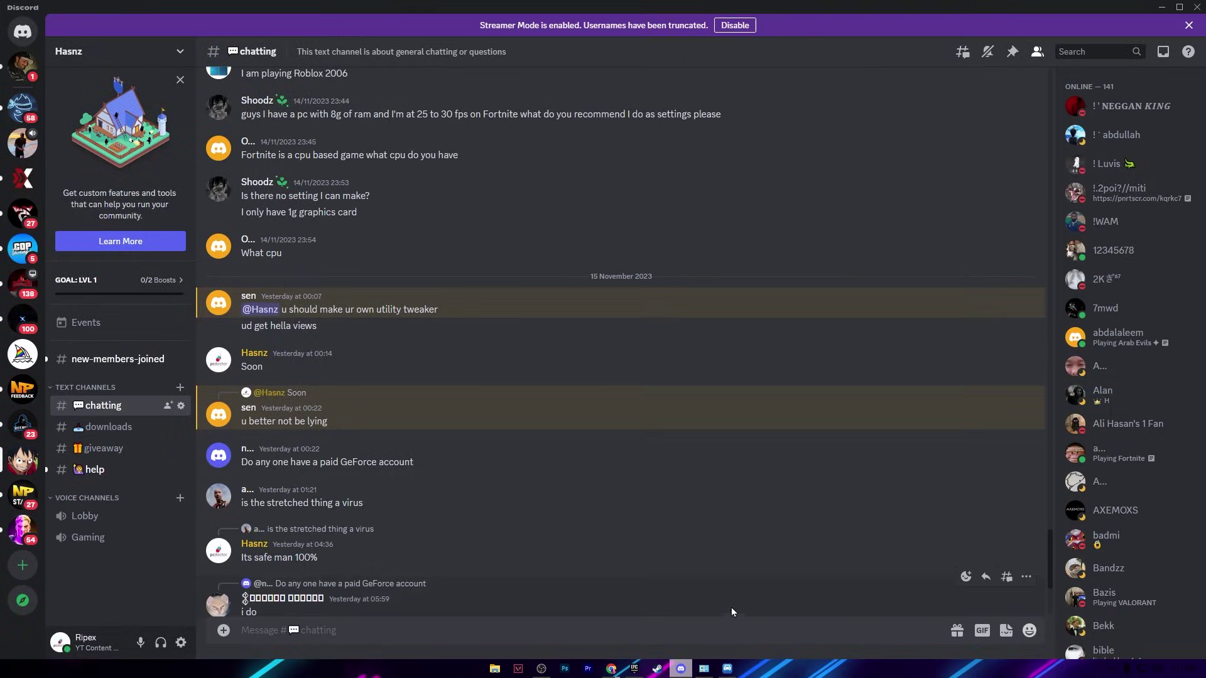
Step: Look through the Discord server's downloads channel for the parkcontrolsetup64_.exe installer, and minimize Discord
{"action": "left_click", "coordinate": [100, 427]}
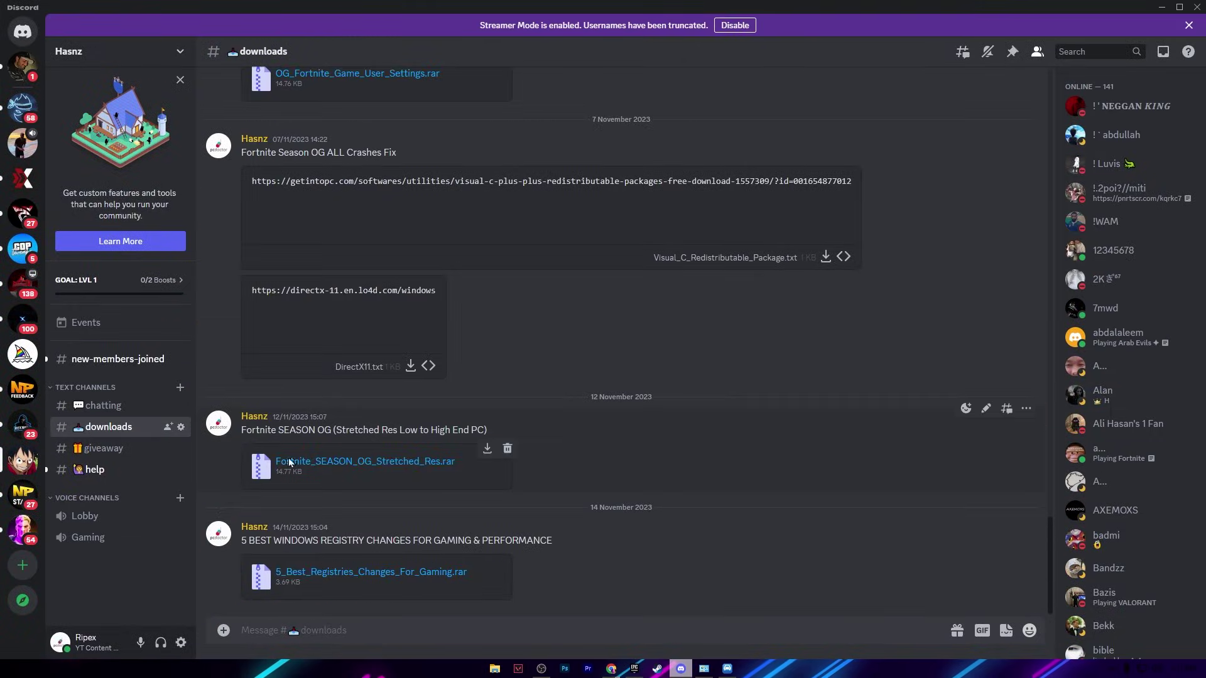
{"action": "scroll", "coordinate": [403, 497], "scroll_direction": "up", "scroll_amount": 15}
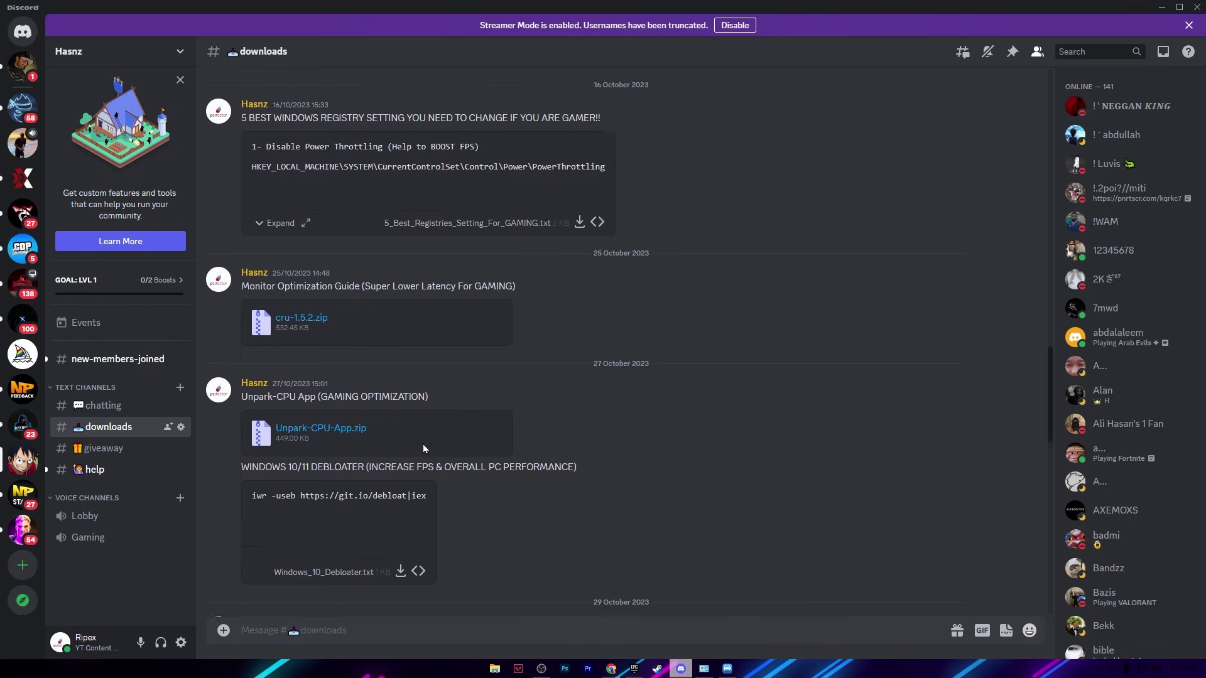
{"action": "scroll", "coordinate": [427, 480], "scroll_direction": "up", "scroll_amount": 9}
{"action": "scroll", "coordinate": [394, 533], "scroll_direction": "down", "scroll_amount": 4}
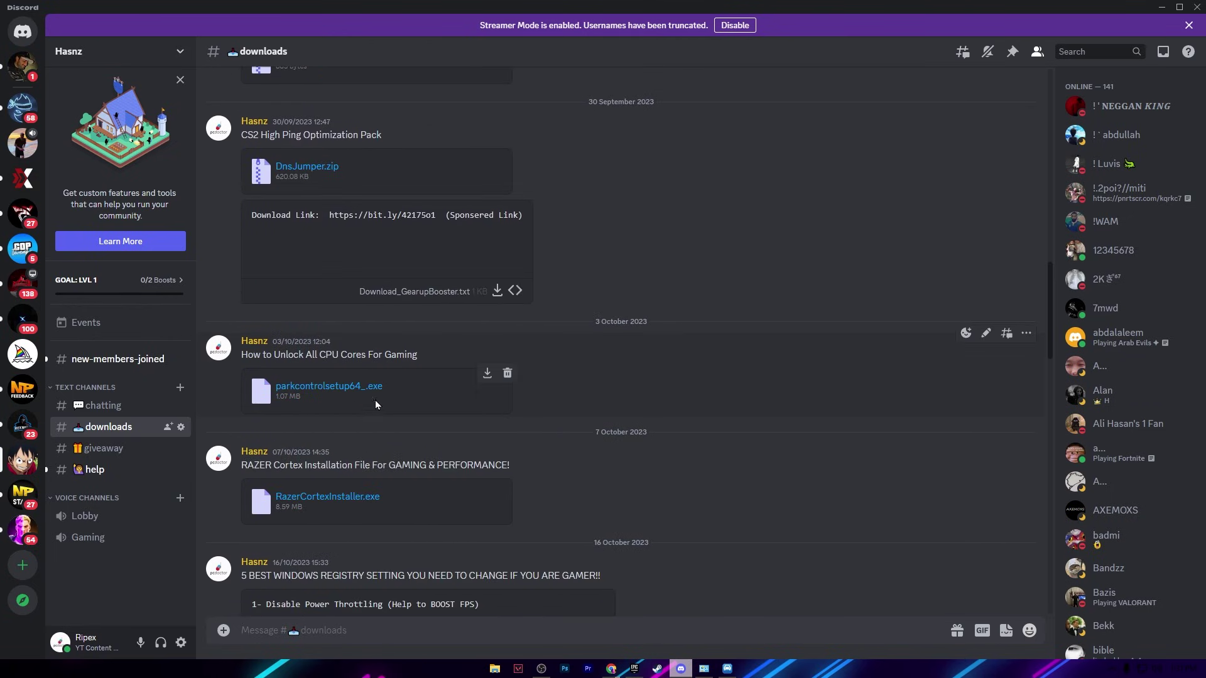
{"action": "left_click", "coordinate": [1167, 7]}
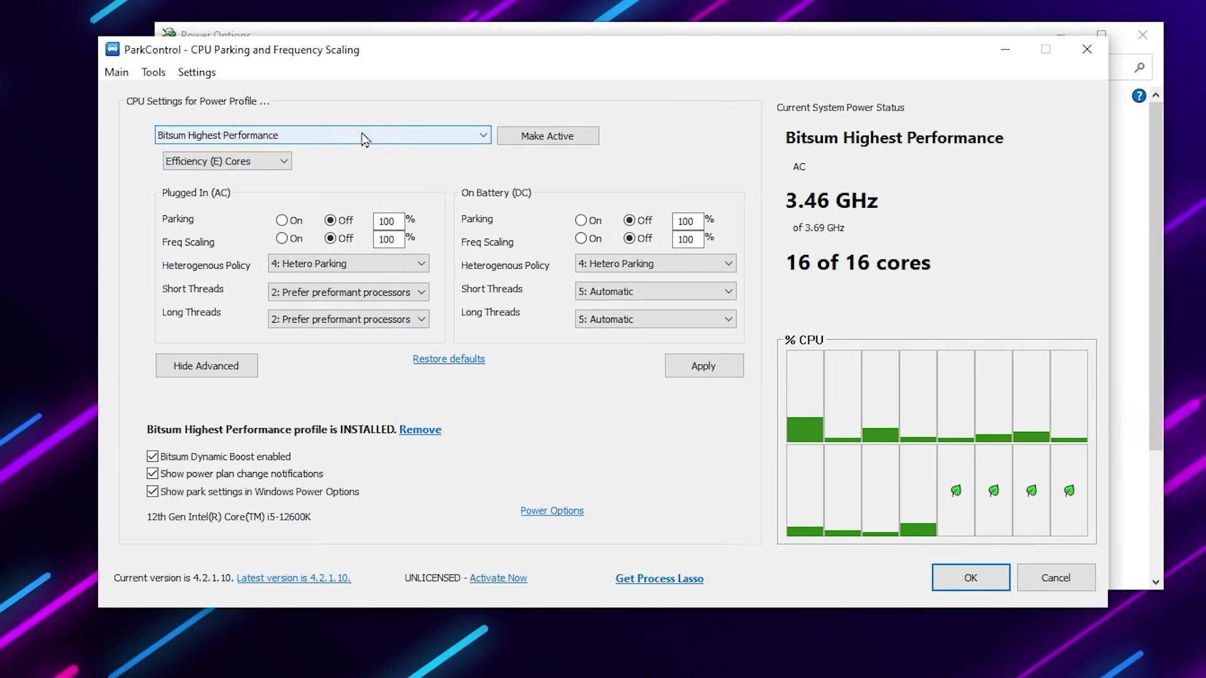
Step: Choose the Bitsum Highest Performance power profile in ParkControl and confirm the settings
{"action": "left_click", "coordinate": [297, 137]}
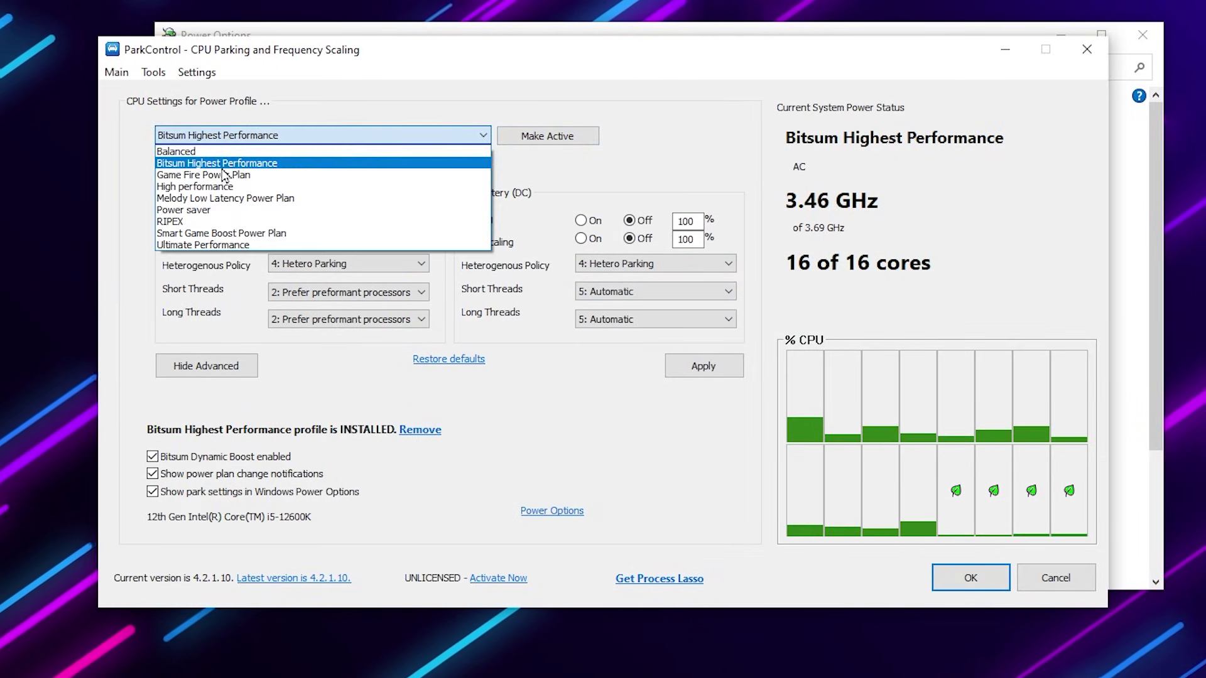
{"action": "left_click", "coordinate": [255, 161]}
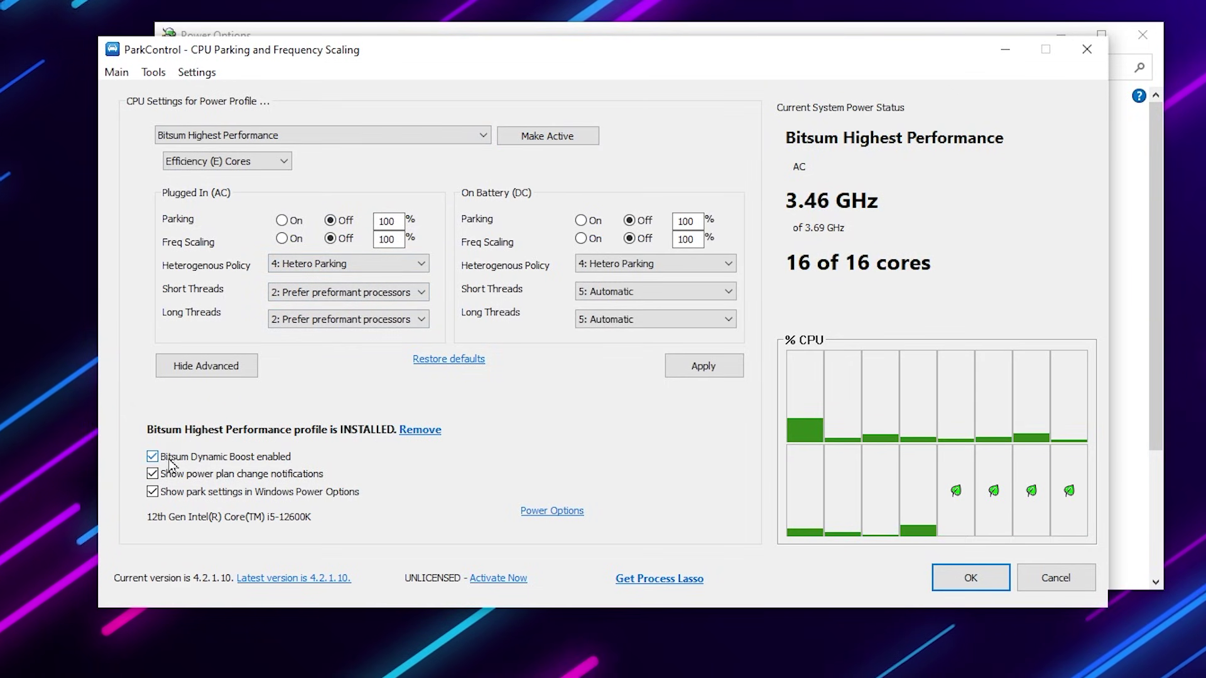
{"action": "left_click", "coordinate": [954, 578]}
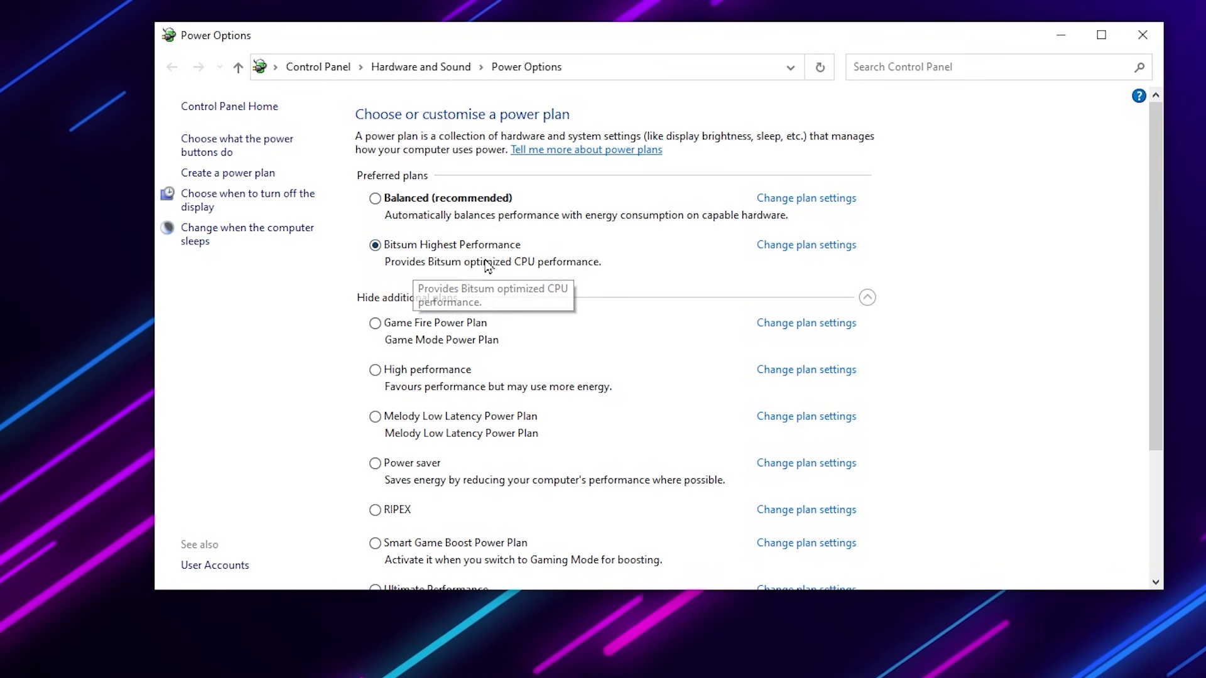
Step: Open the advanced settings of the Bitsum Highest Performance plan and check the minimum and maximum processor state under Processor power management
{"action": "left_click", "coordinate": [800, 246]}
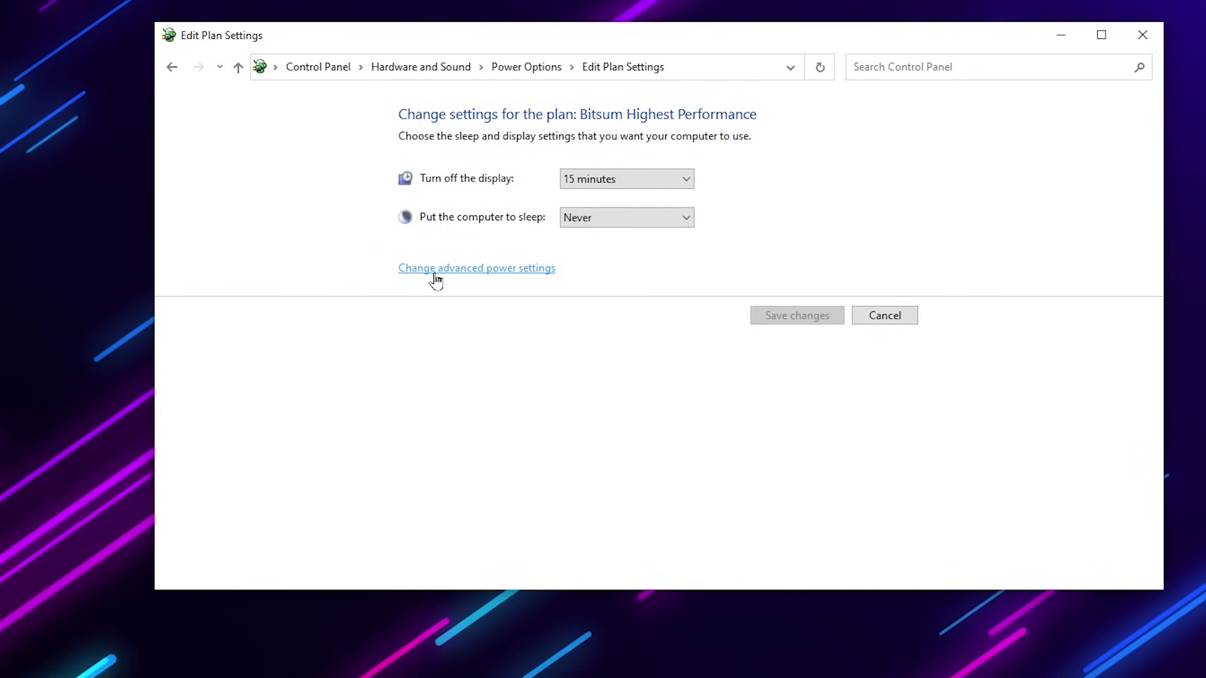
{"action": "left_click", "coordinate": [524, 276]}
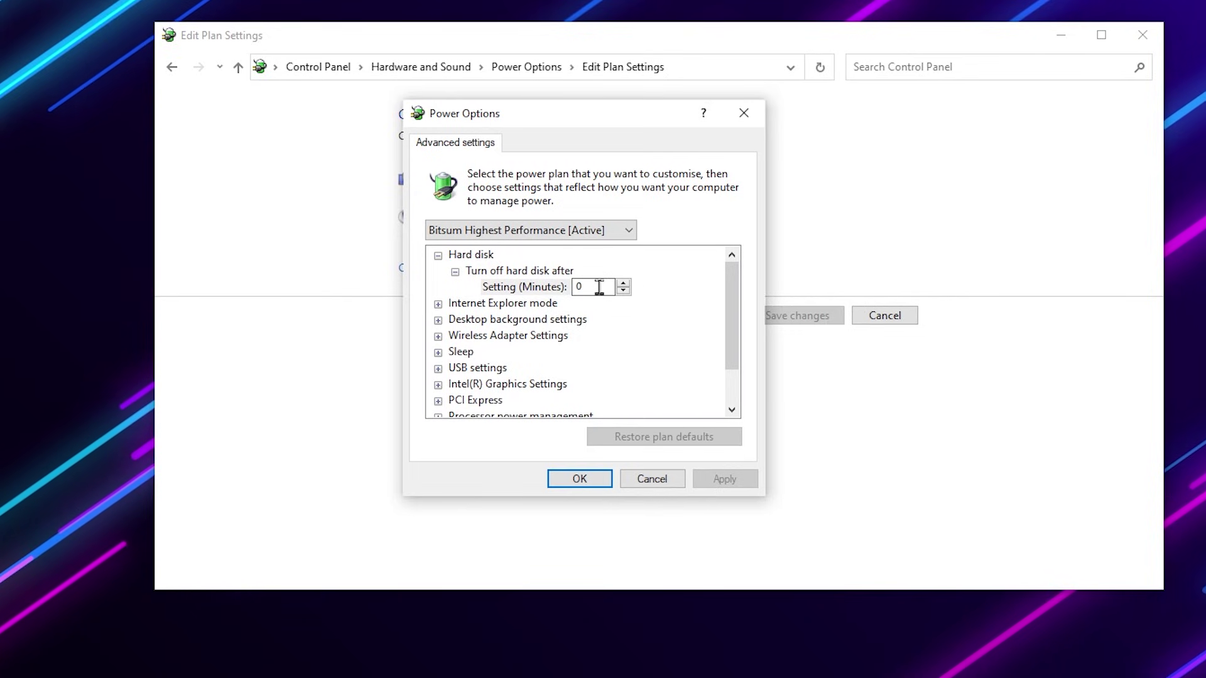
{"action": "scroll", "coordinate": [600, 287], "scroll_direction": "down", "scroll_amount": 1}
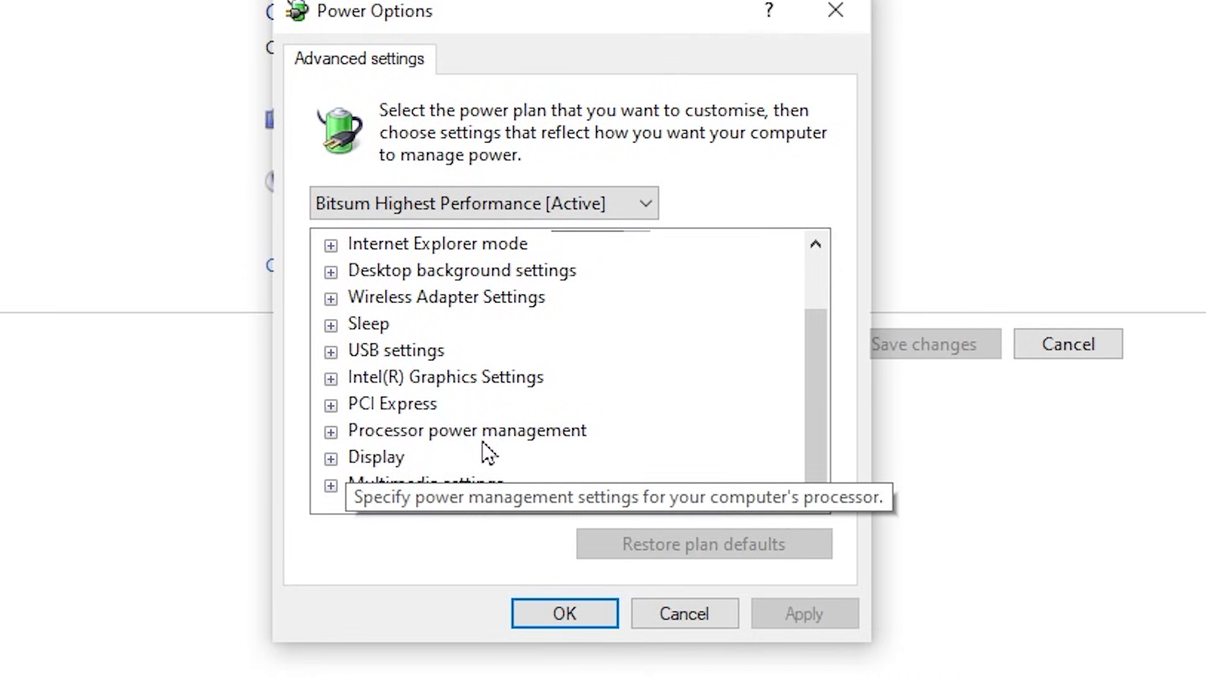
{"action": "left_click", "coordinate": [331, 433]}
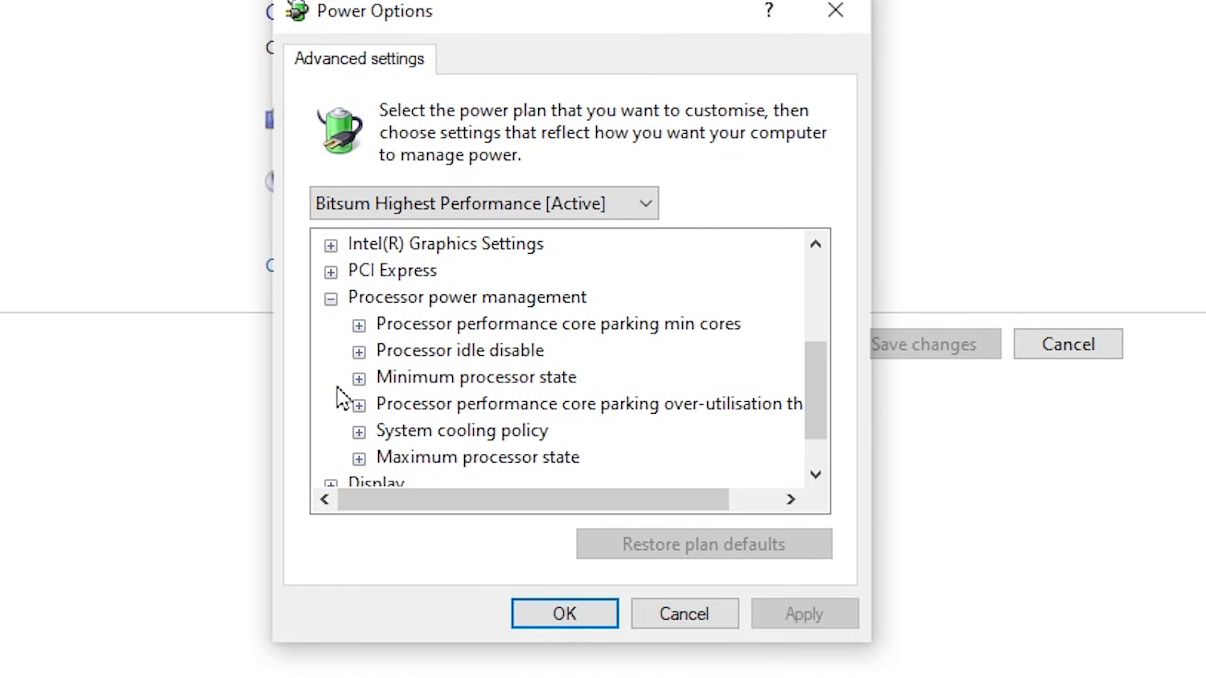
{"action": "left_click", "coordinate": [359, 378]}
{"action": "scroll", "coordinate": [542, 451], "scroll_direction": "down", "scroll_amount": 1}
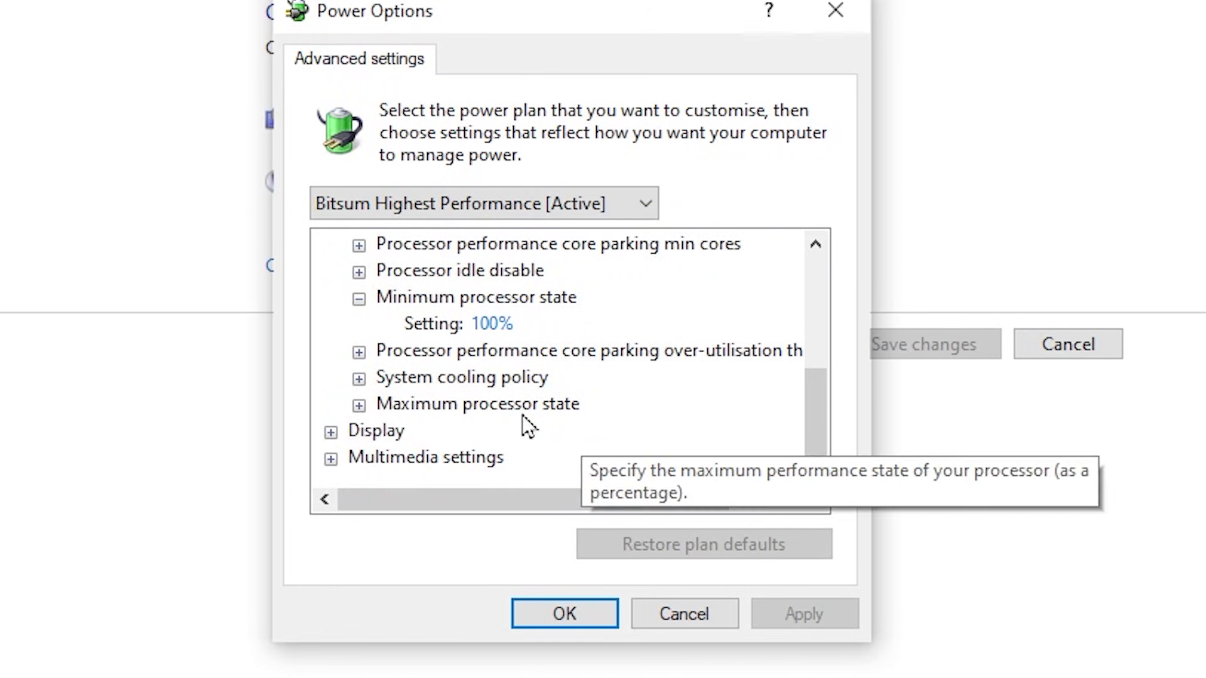
{"action": "left_click", "coordinate": [355, 406]}
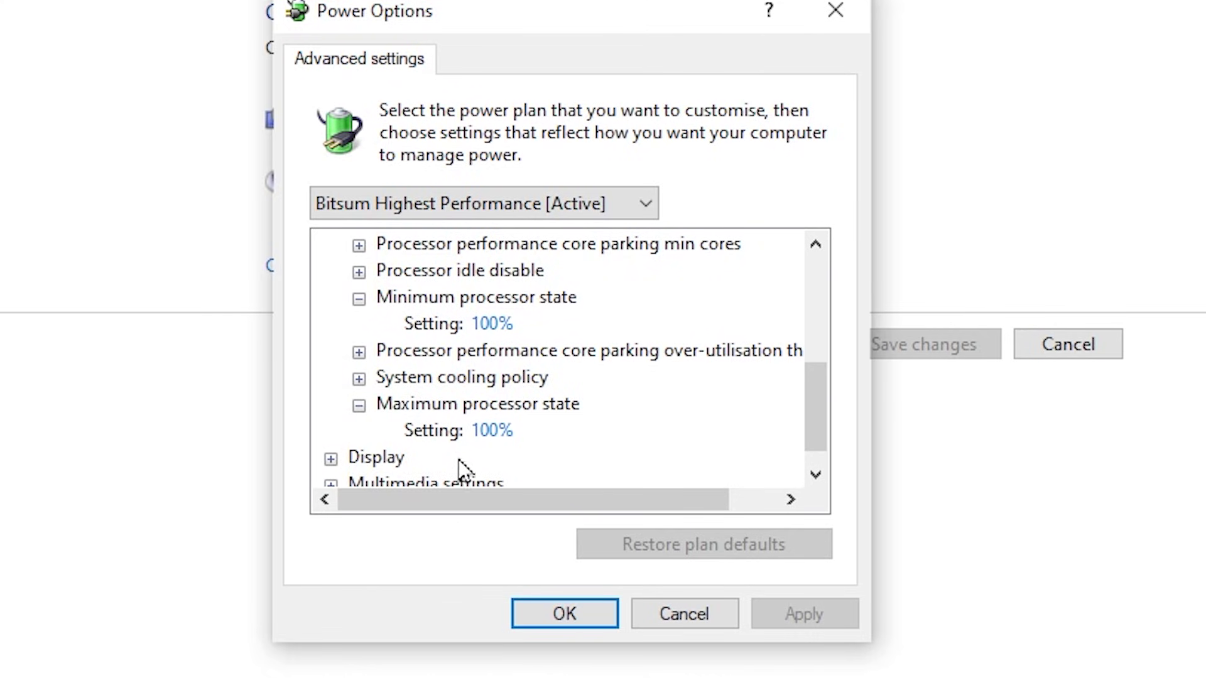
{"action": "scroll", "coordinate": [537, 439], "scroll_direction": "down", "scroll_amount": 1}
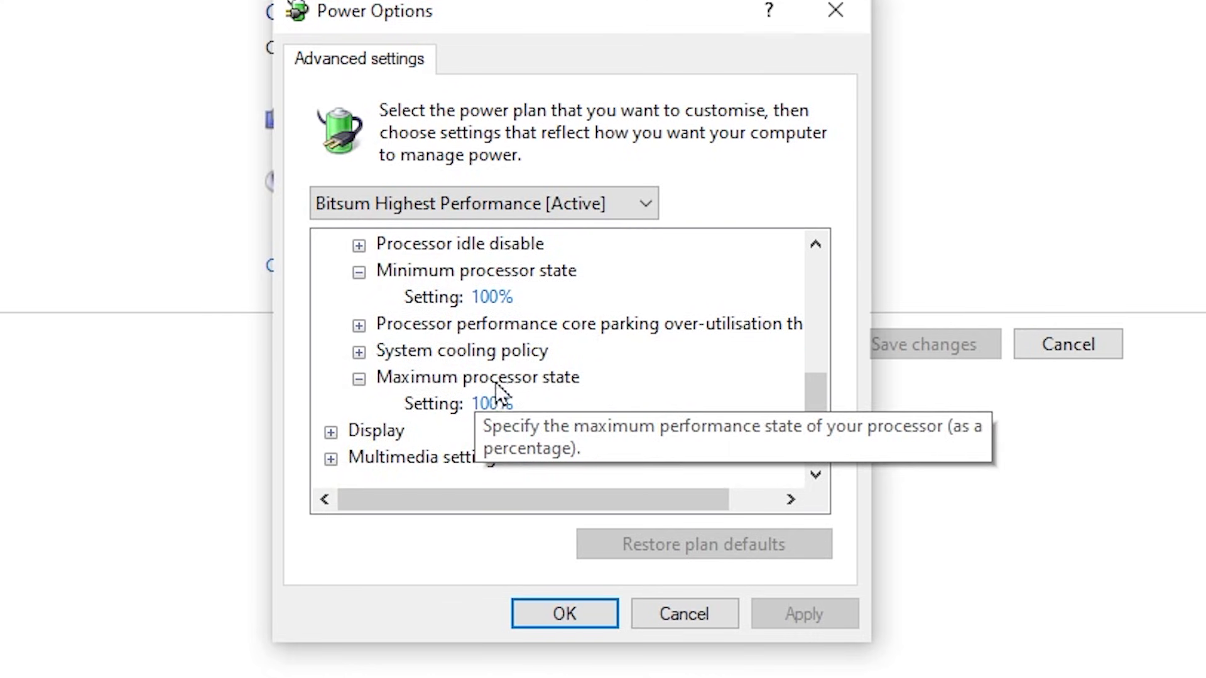
{"action": "left_click", "coordinate": [565, 613]}
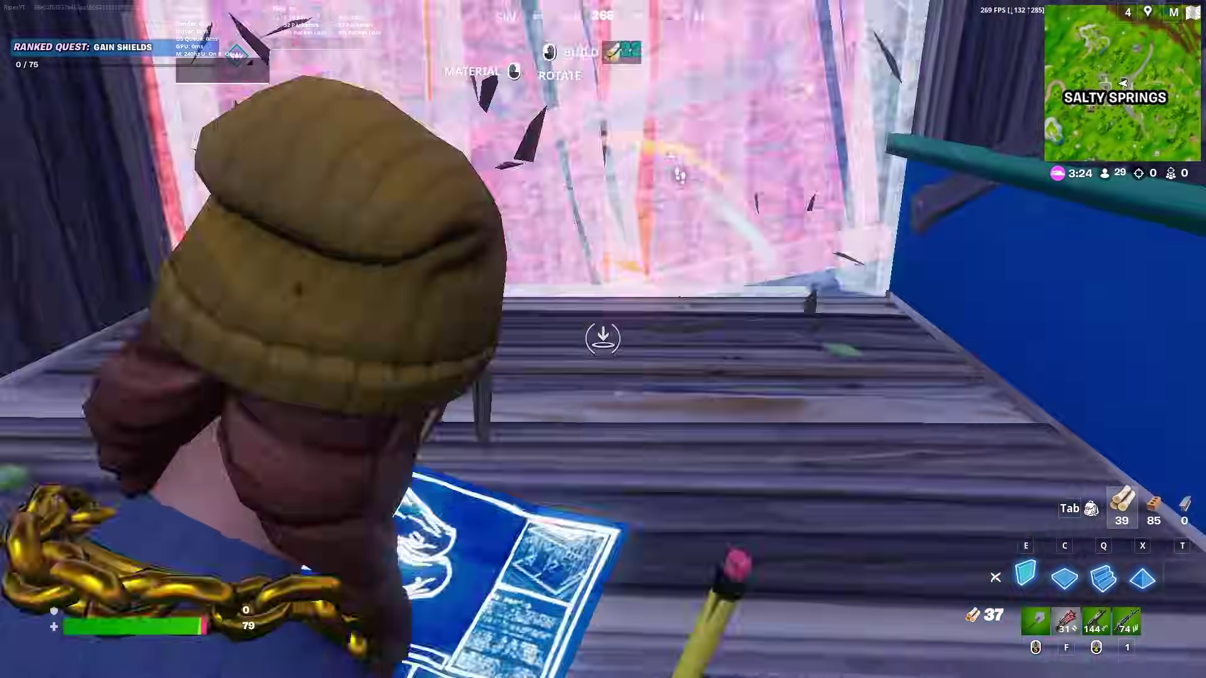
{"action": "left_click", "coordinate": [603, 340]}
{"action": "key", "text": "f"}
{"action": "key", "text": "g"}
{"action": "left_click", "coordinate": [603, 339]}
{"action": "key", "text": "e"}
{"action": "left_click", "coordinate": [603, 339]}
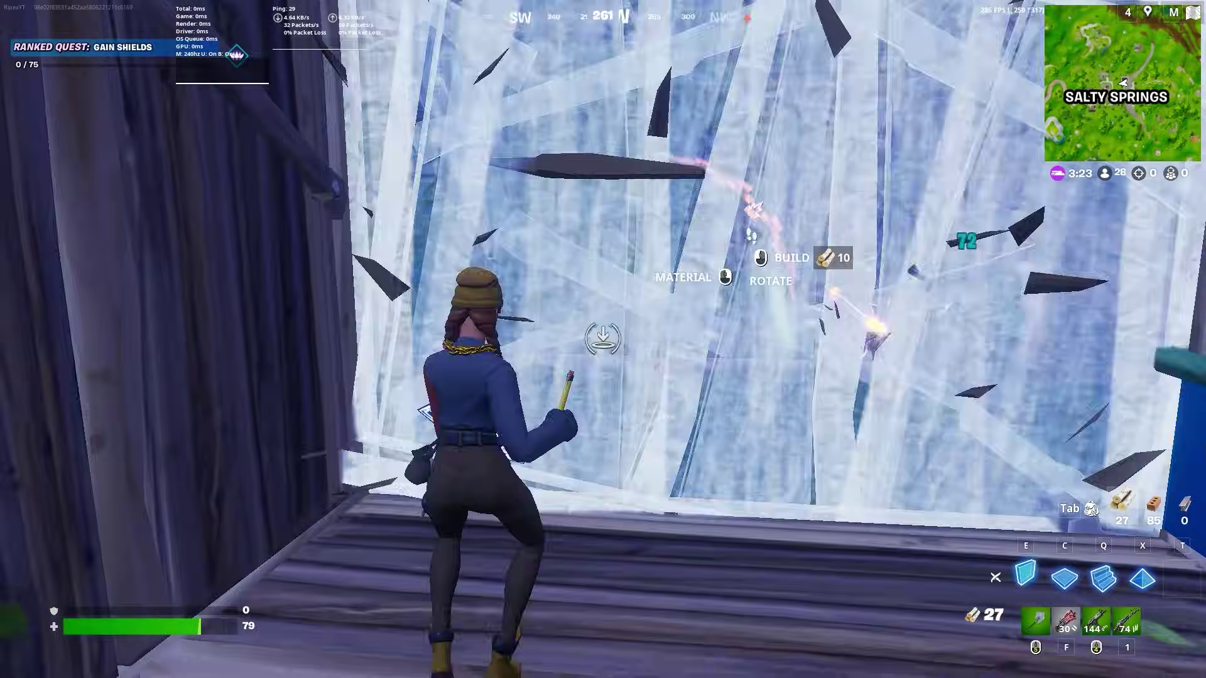
{"action": "key", "text": "x"}
{"action": "left_click", "coordinate": [603, 340]}
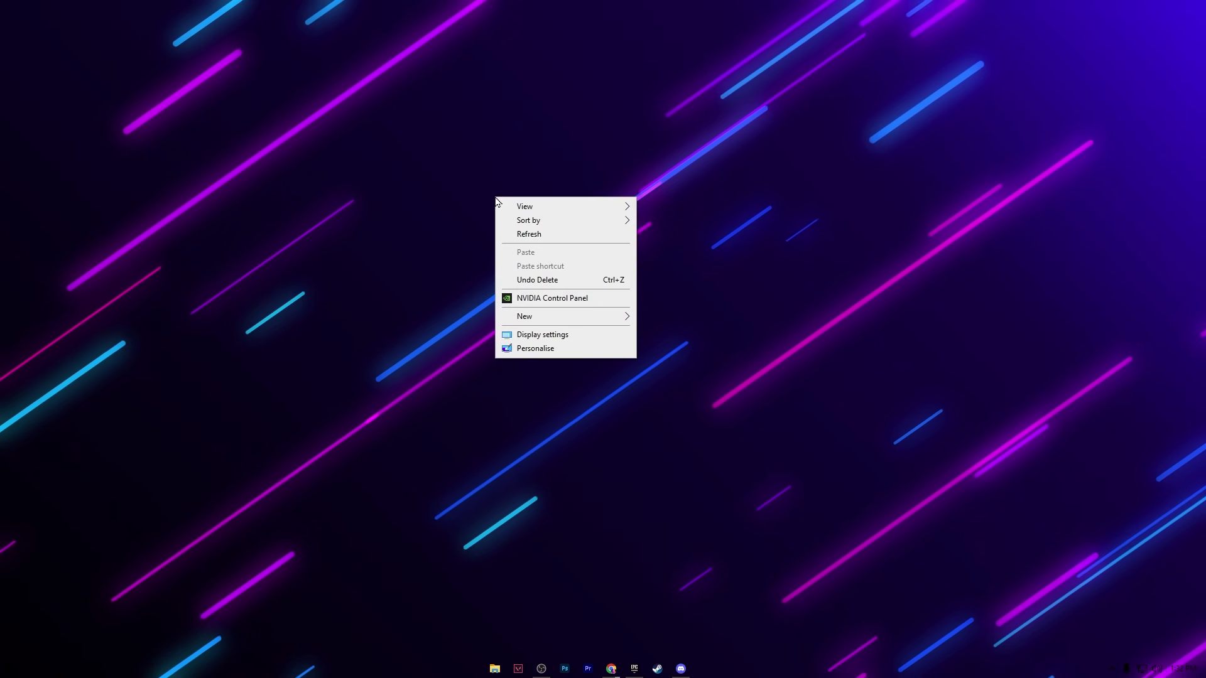
Step: Open the Windows Display settings from the desktop and go to Graphics settings
{"action": "left_click", "coordinate": [542, 334]}
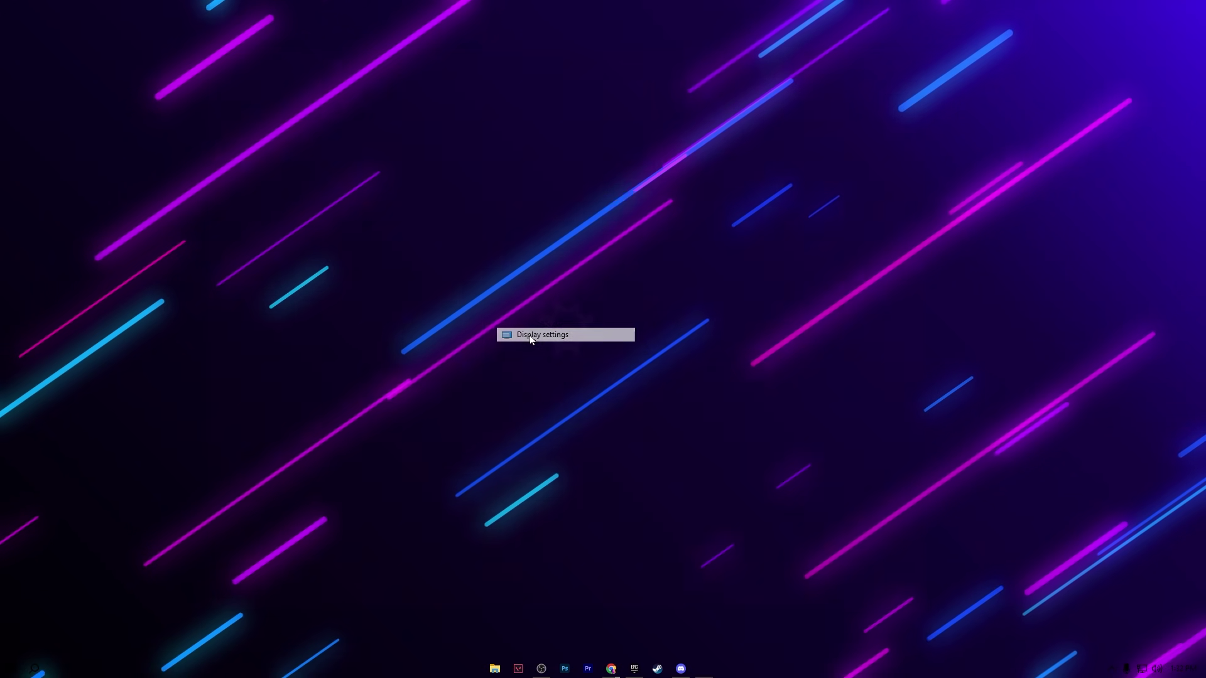
{"action": "scroll", "coordinate": [519, 334], "scroll_direction": "down", "scroll_amount": 5}
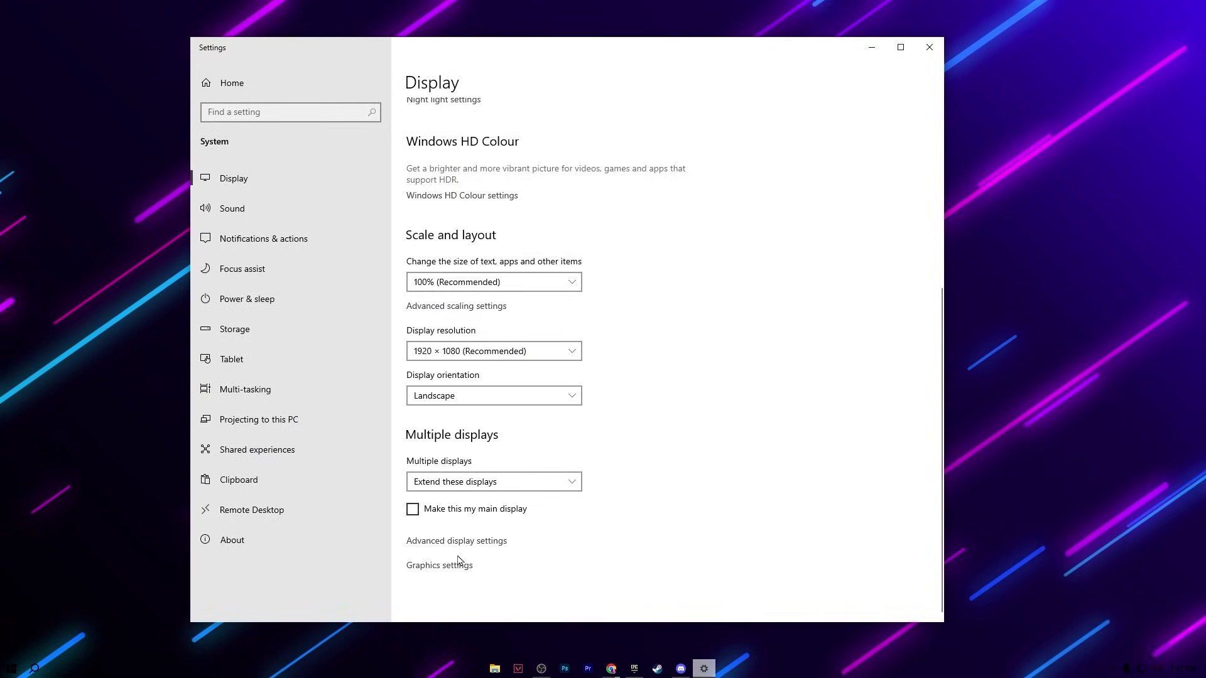
{"action": "left_click", "coordinate": [441, 567]}
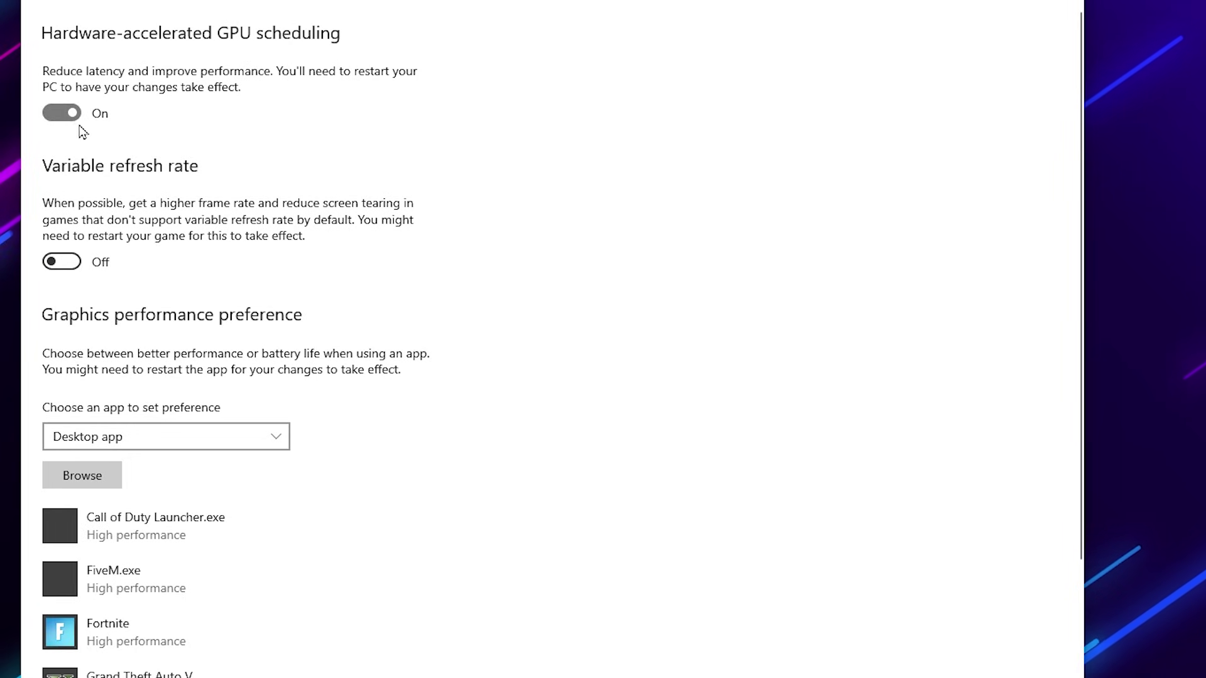
Step: Save High performance as the graphics preference for Fortnite
{"action": "scroll", "coordinate": [82, 131], "scroll_direction": "down", "scroll_amount": 3}
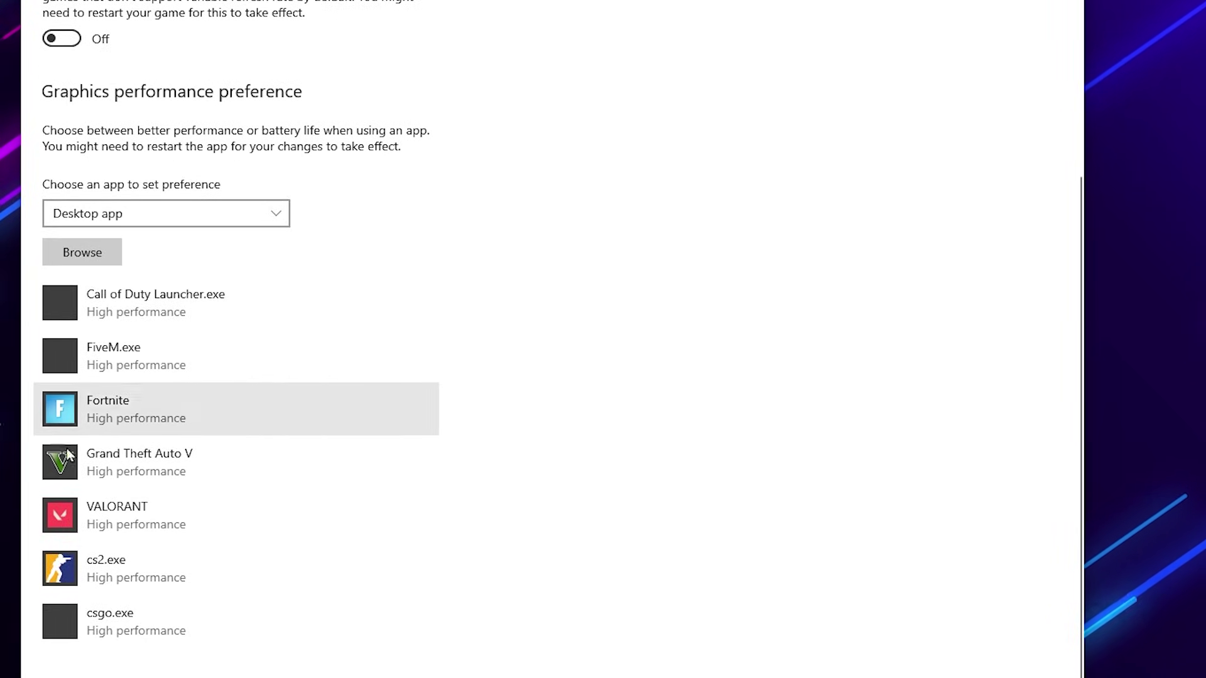
{"action": "left_click", "coordinate": [198, 419]}
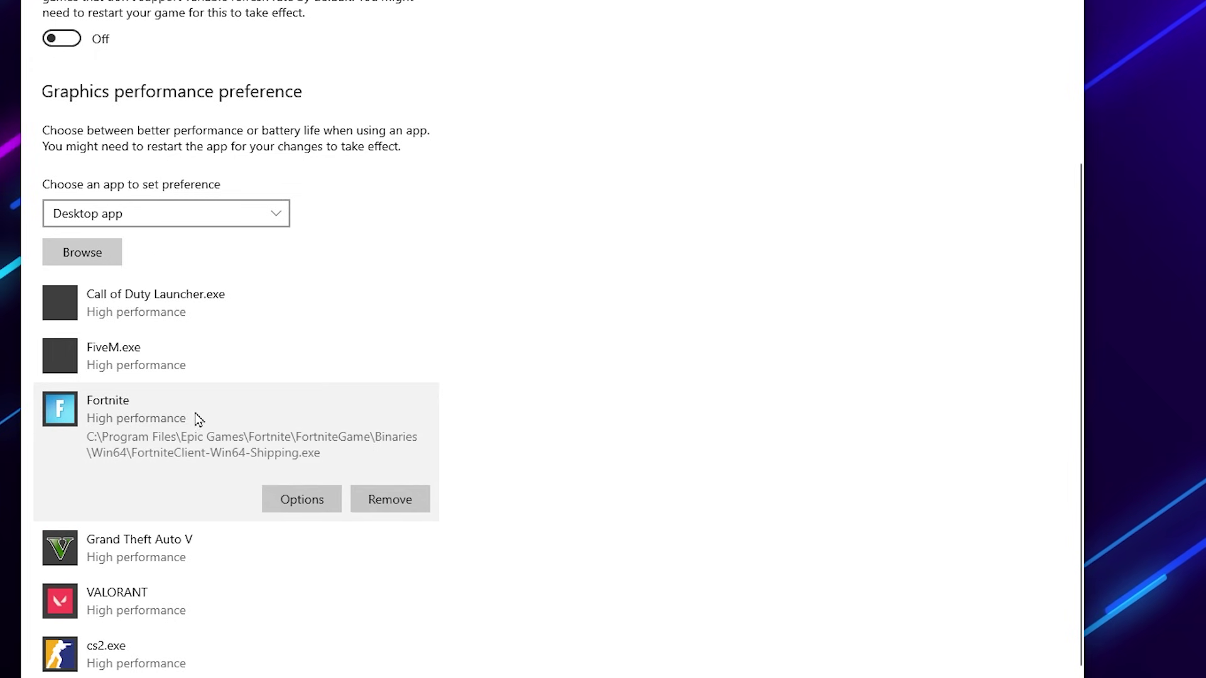
{"action": "left_click", "coordinate": [309, 509]}
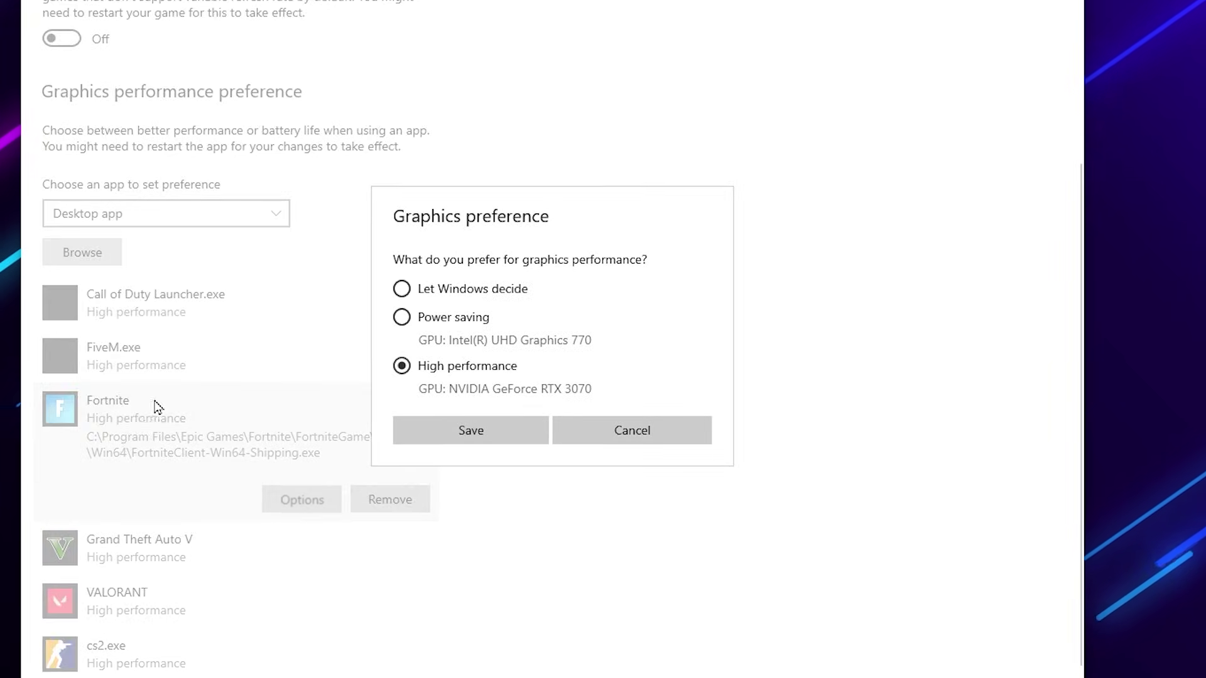
{"action": "left_click", "coordinate": [470, 427]}
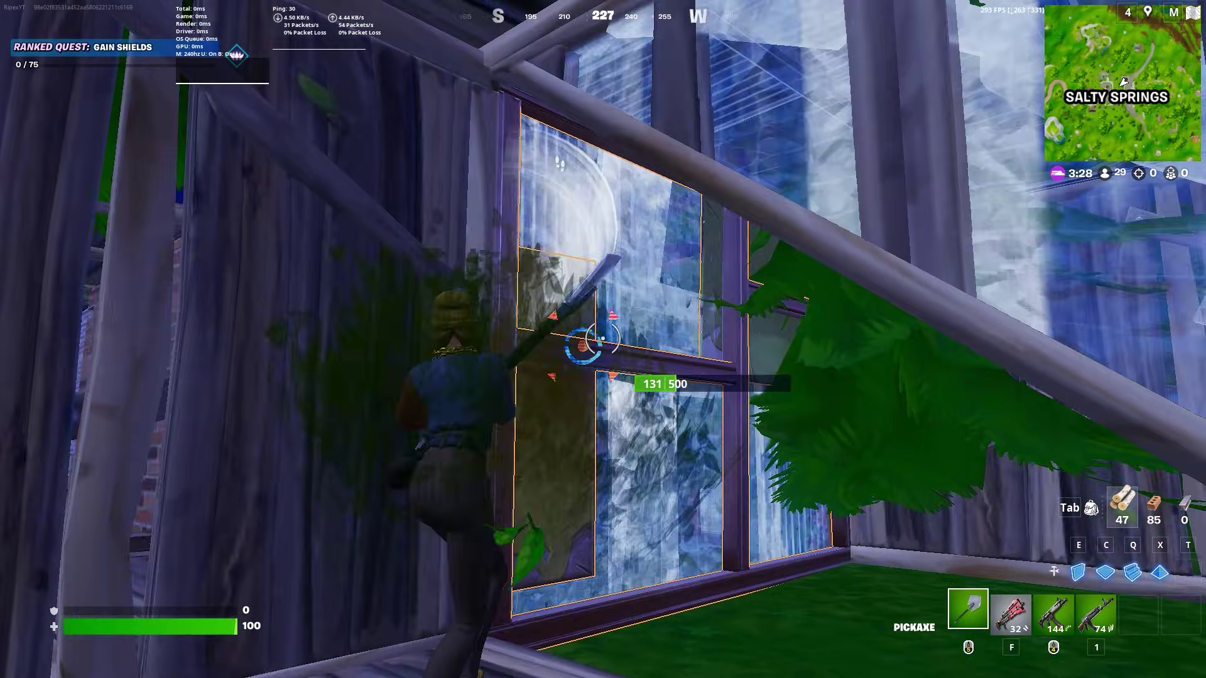
{"action": "key", "text": "e"}
{"action": "key", "text": "v"}
{"action": "key", "text": "v"}
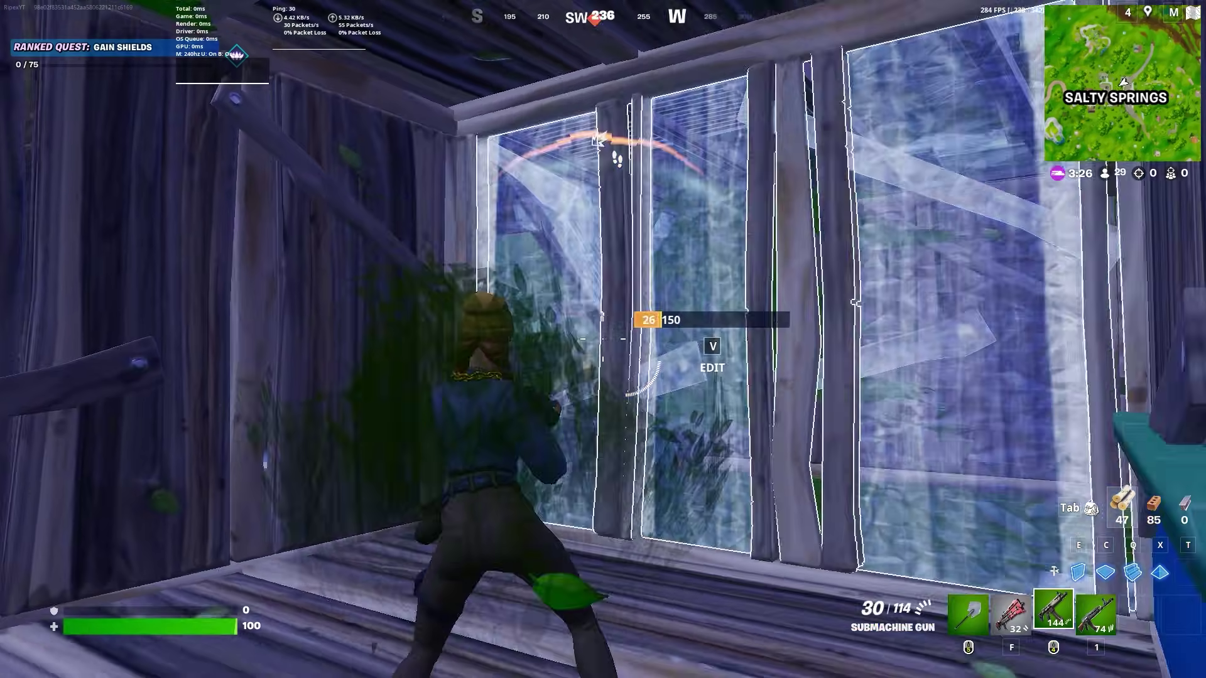
{"action": "key", "text": "f"}
{"action": "left_click", "coordinate": [603, 339]}
{"action": "key", "text": "e"}
{"action": "left_click", "coordinate": [603, 339]}
{"action": "key", "text": "v"}
{"action": "left_click", "coordinate": [602, 340]}
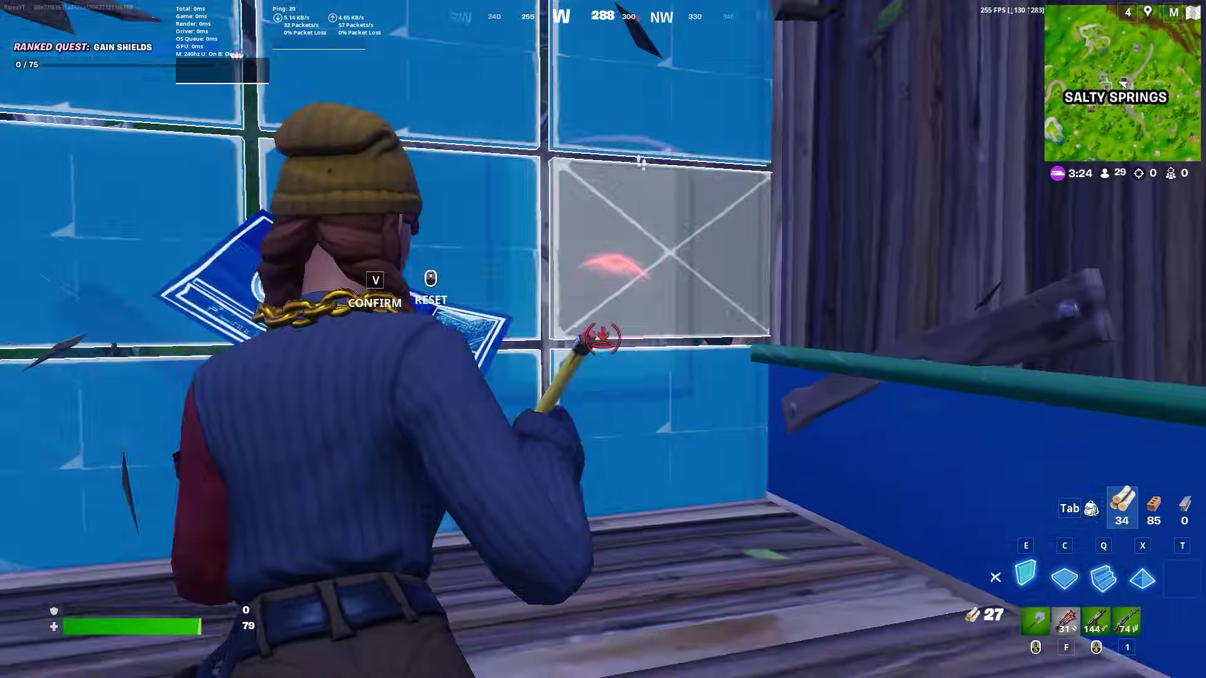
{"action": "key", "text": "v"}
{"action": "key", "text": "f"}
{"action": "left_click", "coordinate": [603, 339]}
{"action": "key", "text": "e"}
{"action": "left_click", "coordinate": [603, 339]}
{"action": "key", "text": "x"}
{"action": "left_click", "coordinate": [603, 339]}
{"action": "key", "text": "f"}
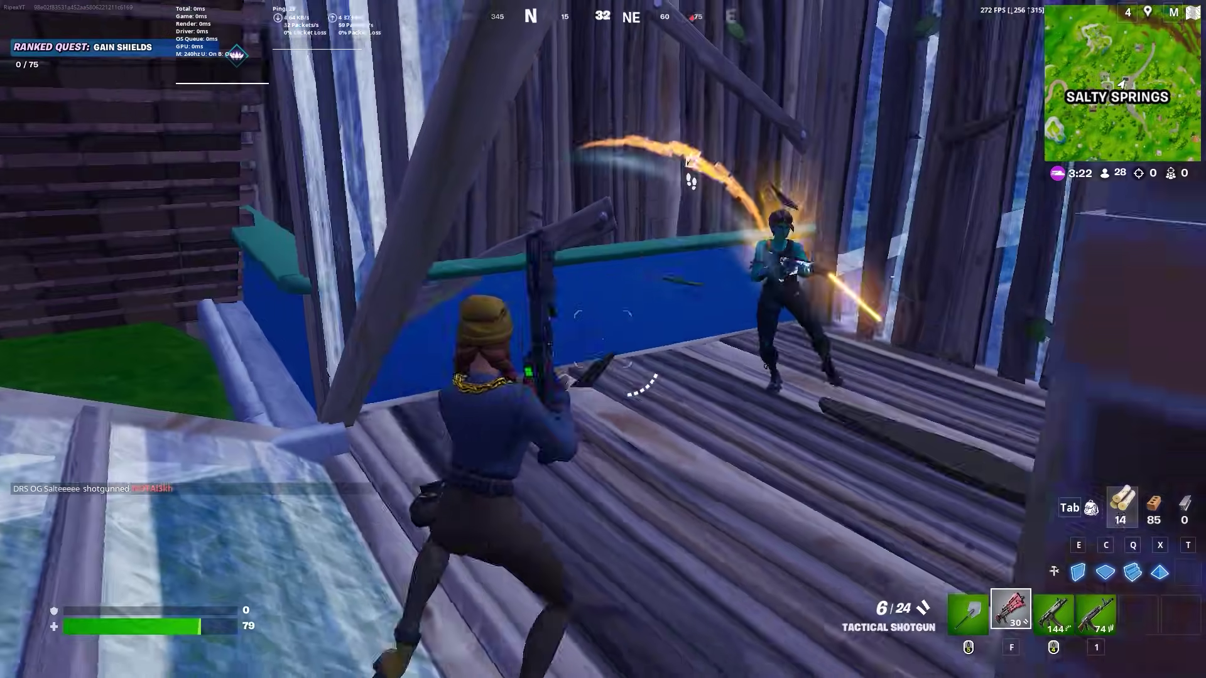
{"action": "left_click", "coordinate": [603, 339]}
{"action": "key", "text": "x"}
{"action": "left_click", "coordinate": [603, 339]}
{"action": "key", "text": "v"}
{"action": "key", "text": "v"}
{"action": "key", "text": "f"}
{"action": "left_click", "coordinate": [603, 339]}
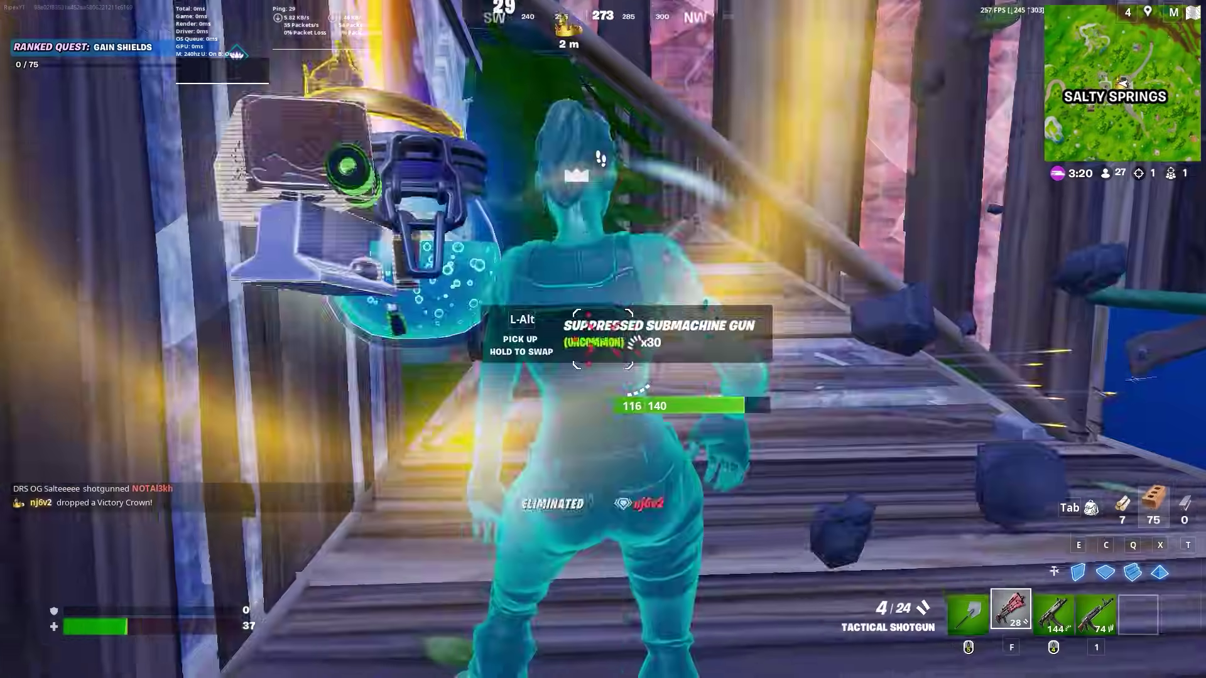
{"action": "key", "text": "v"}
{"action": "key", "text": "alt"}
{"action": "key", "text": "r"}
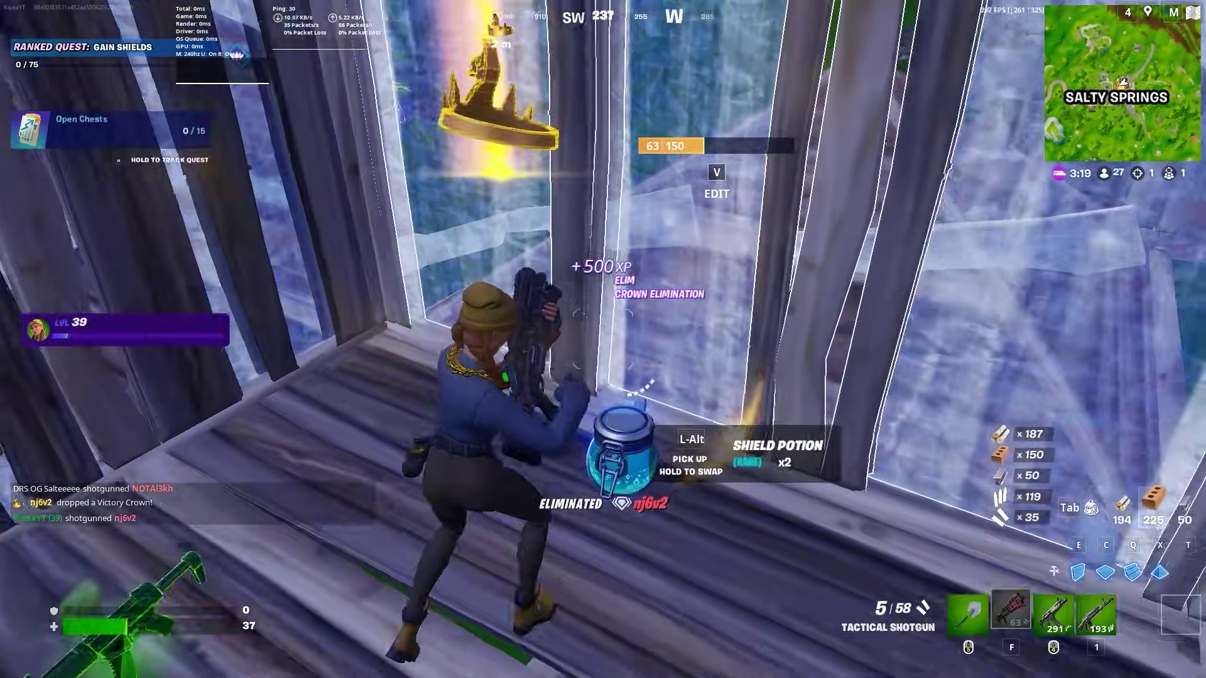
{"action": "key", "text": "alt"}
{"action": "key", "text": "d"}
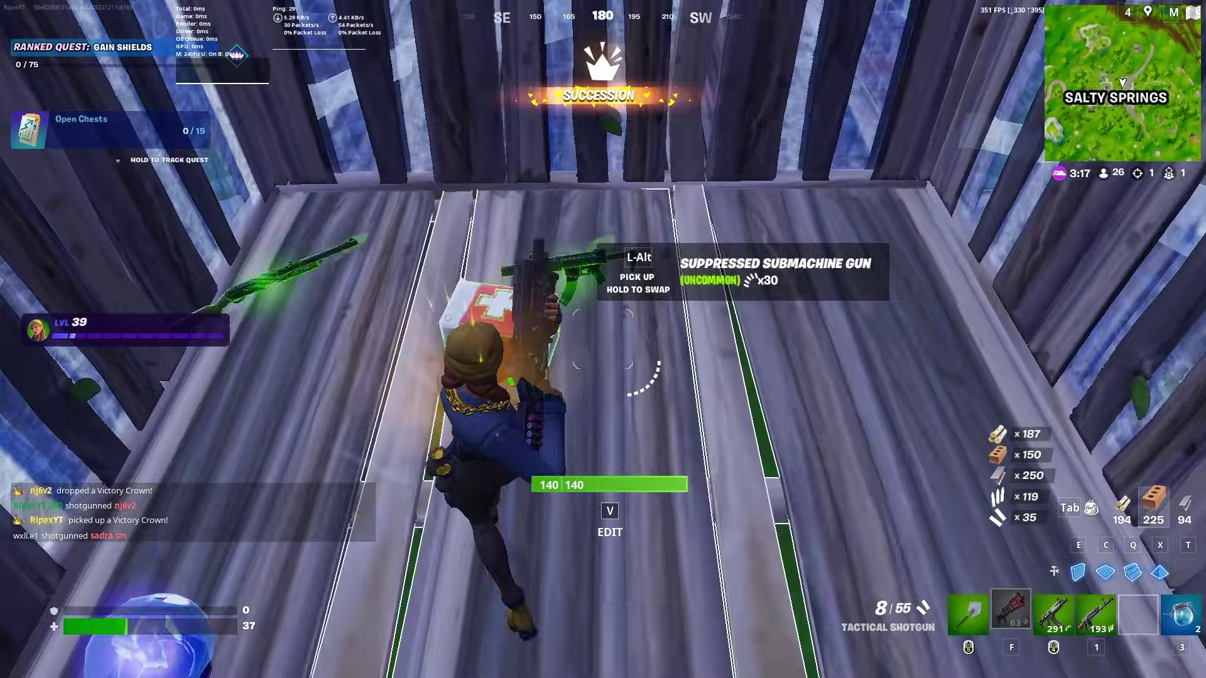